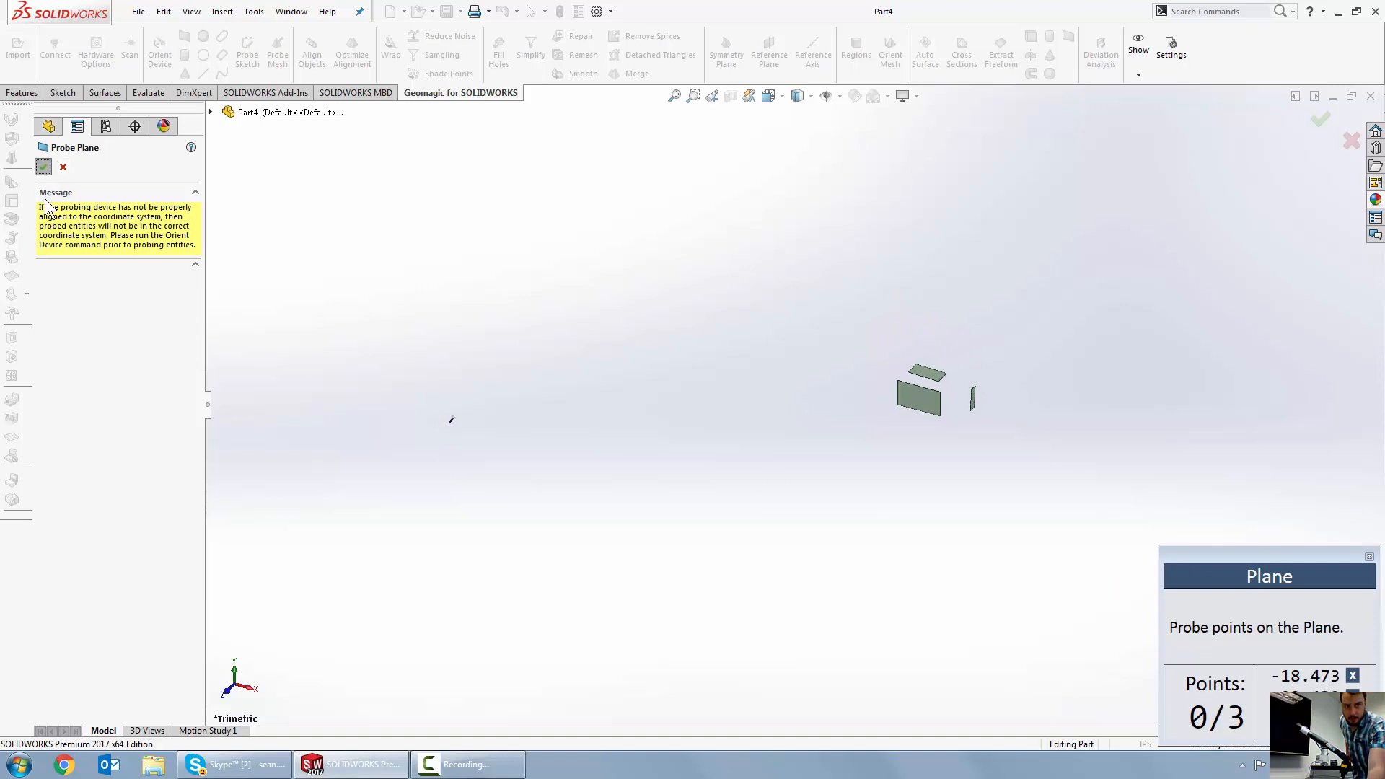
Finish the Probe Plane command, keeping the three probed planes.
left_click(44, 168)
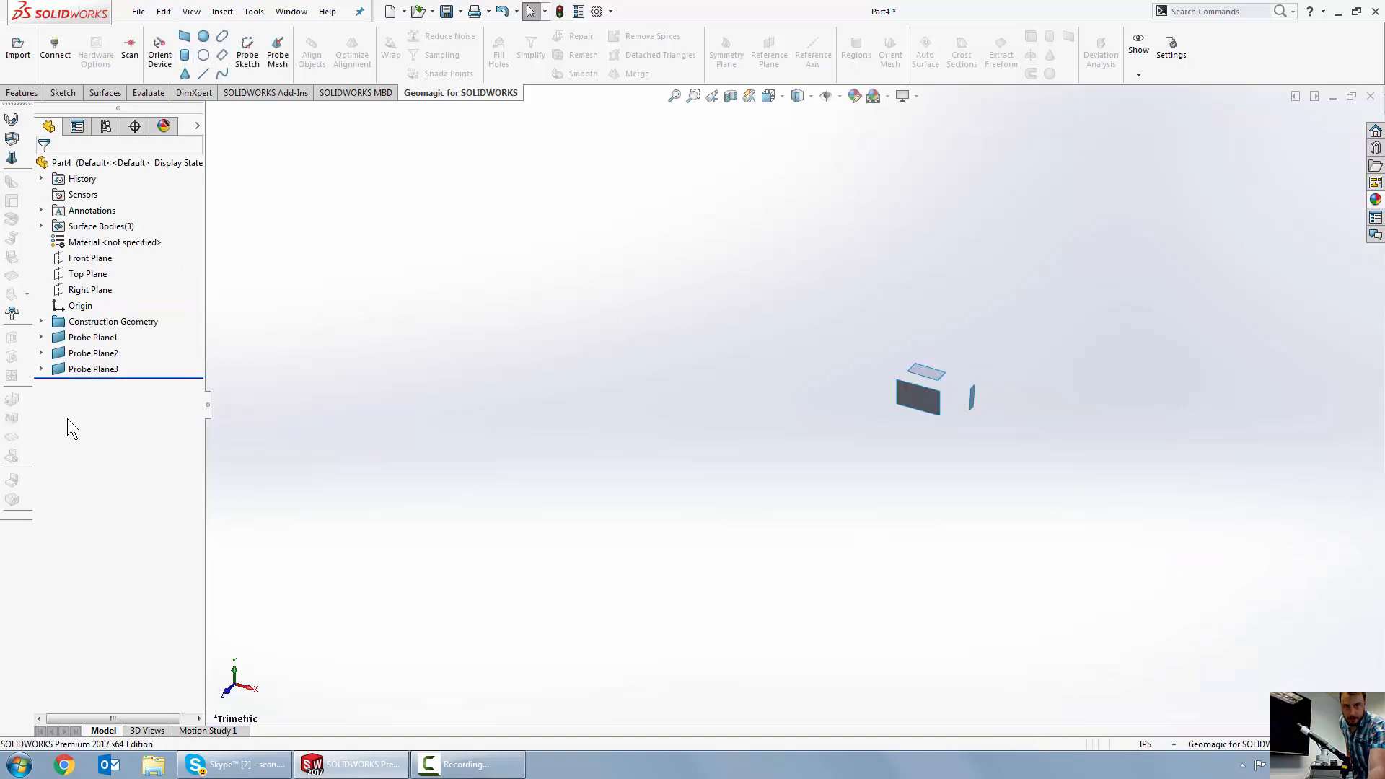
scroll(967, 470, "up", 3)
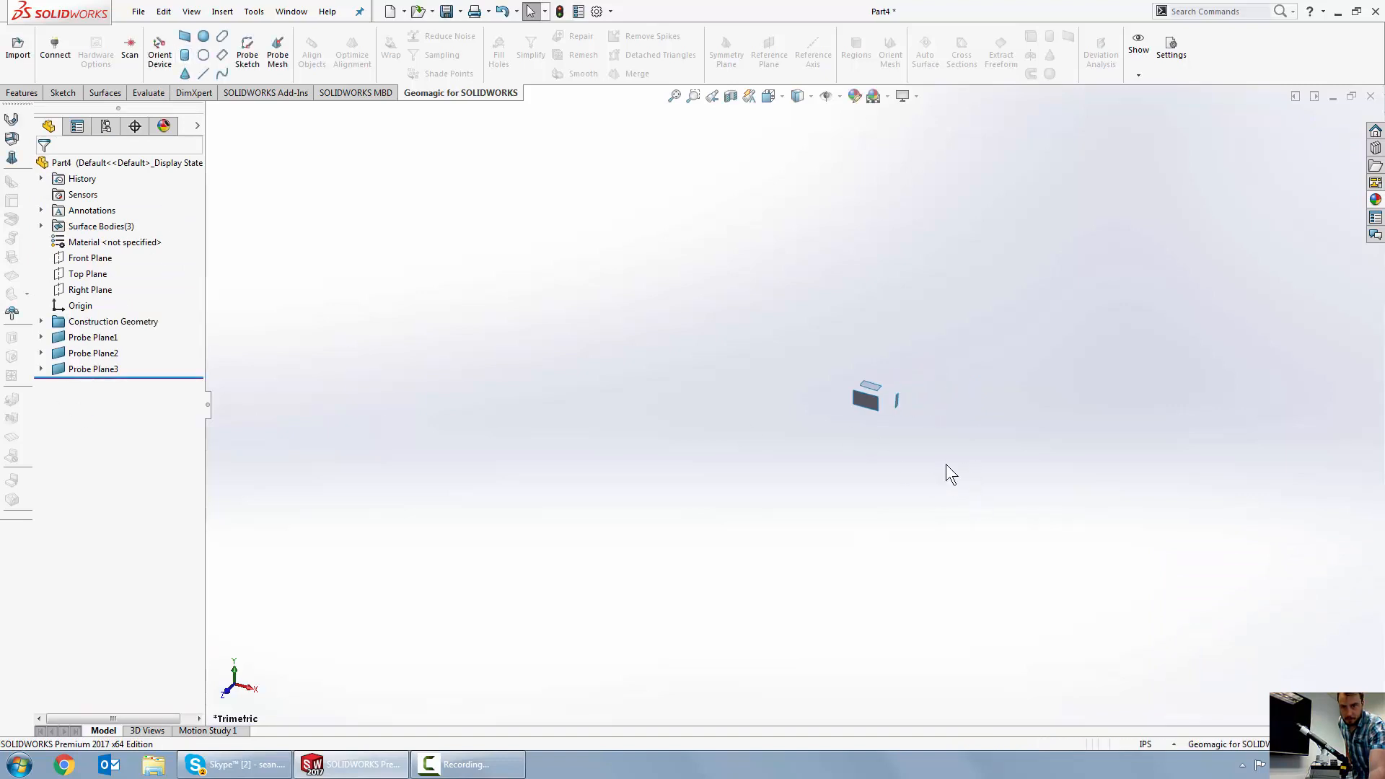
scroll(946, 464, "down", 2)
scroll(541, 241, "down", 4)
scroll(1137, 631, "down", 5)
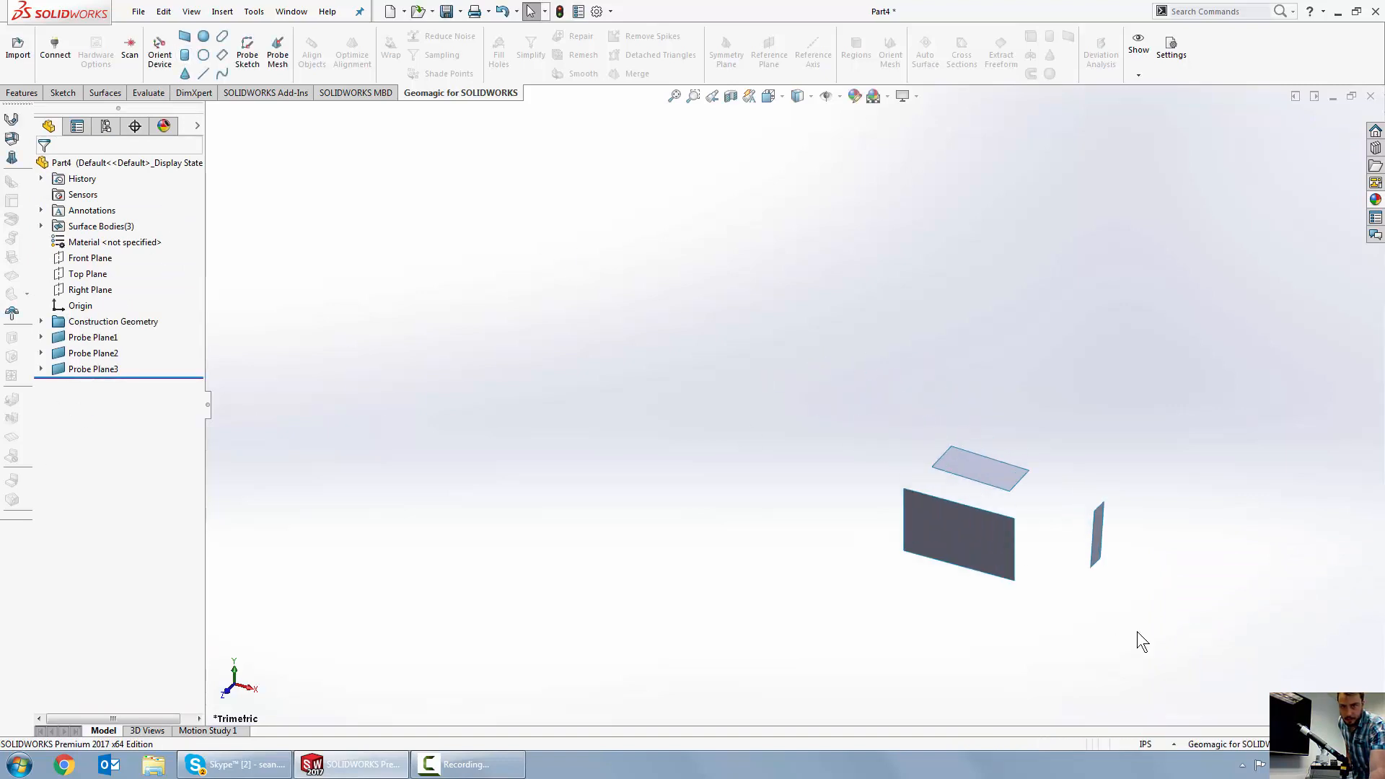
Edit the first probed plane's sketch, moving its upper and right edges outward to enlarge the rectangle, and exit the sketch.
left_click(41, 337)
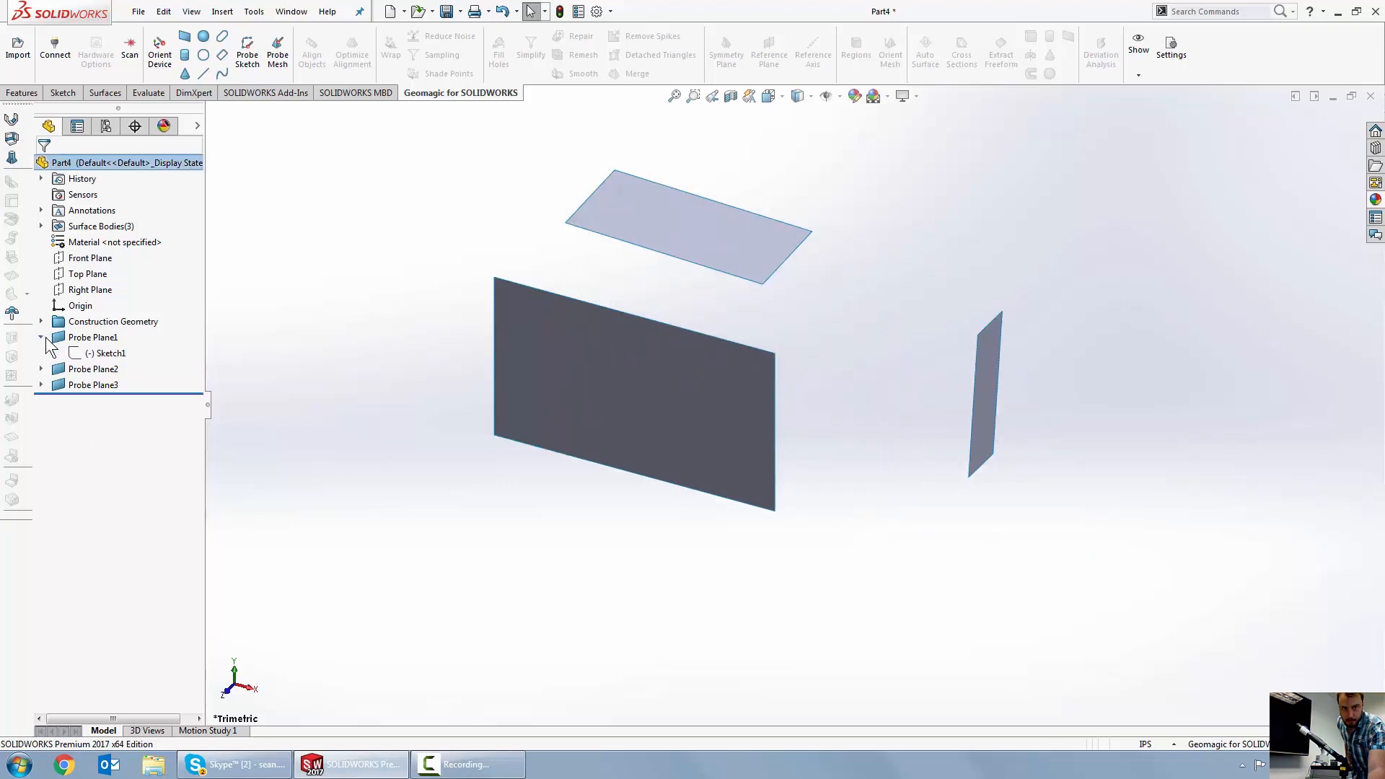
left_click(96, 354)
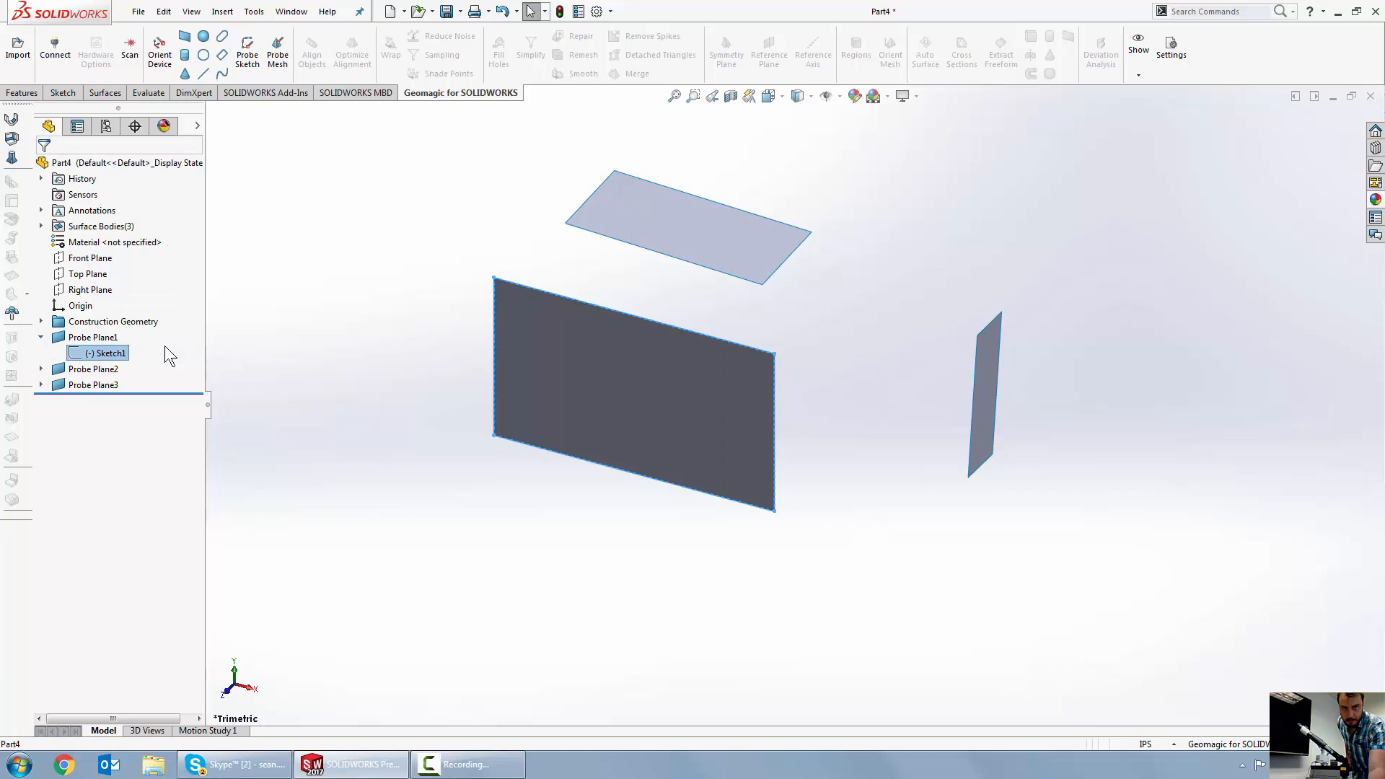
left_click(94, 338)
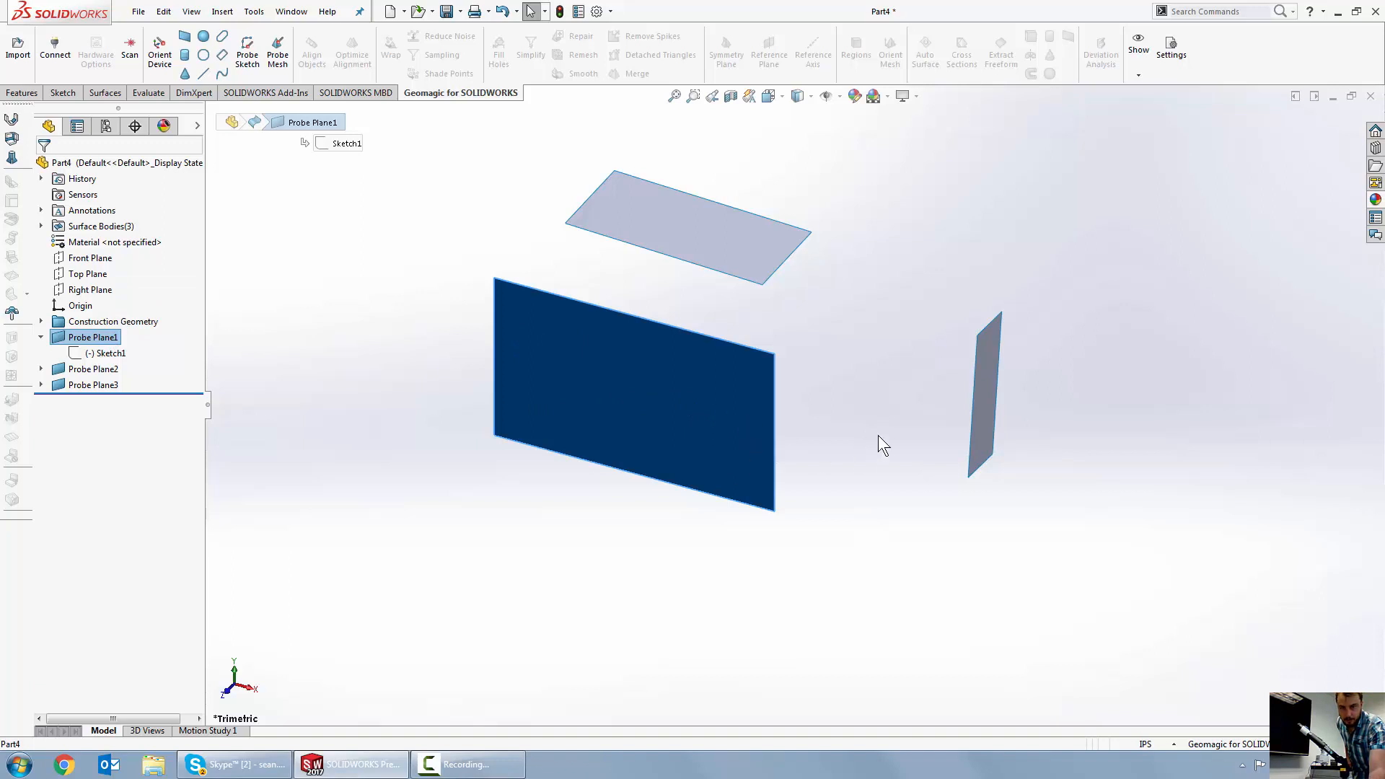
middle_click_drag(877, 435, 847, 427)
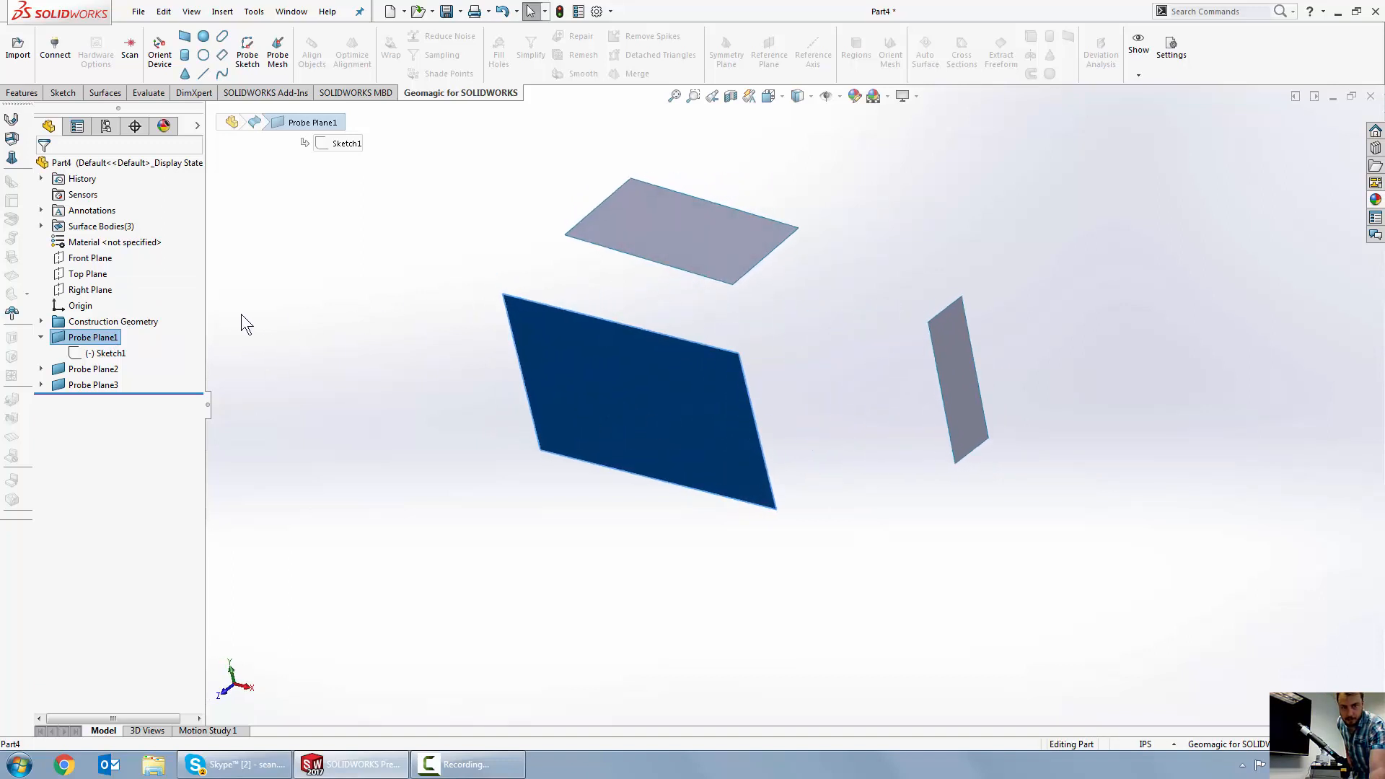
right_click(101, 352)
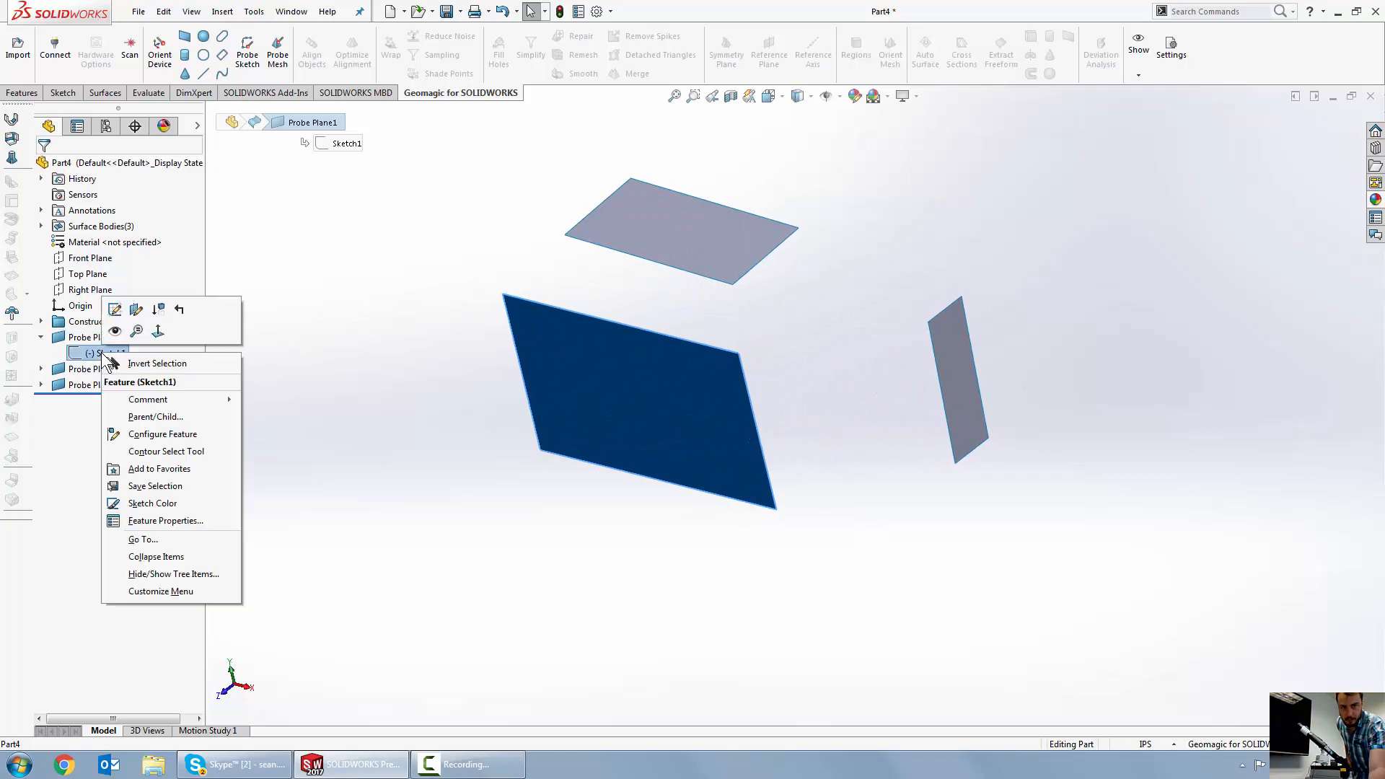
left_click(122, 317)
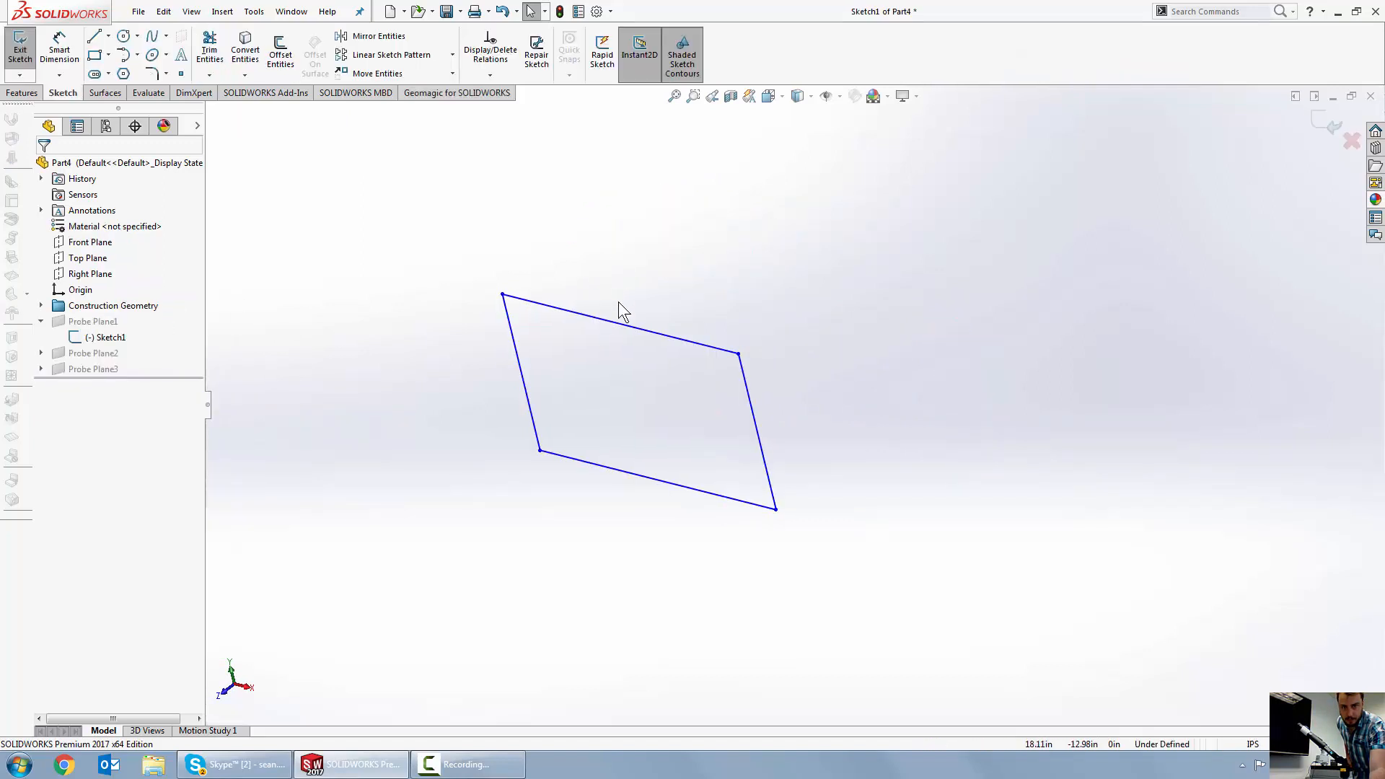
mouse_move(621, 326)
left_mouse_down()
mouse_move(625, 242)
mouse_move(610, 220)
left_mouse_up()
left_click_drag(732, 334, 838, 335)
left_click(1314, 117)
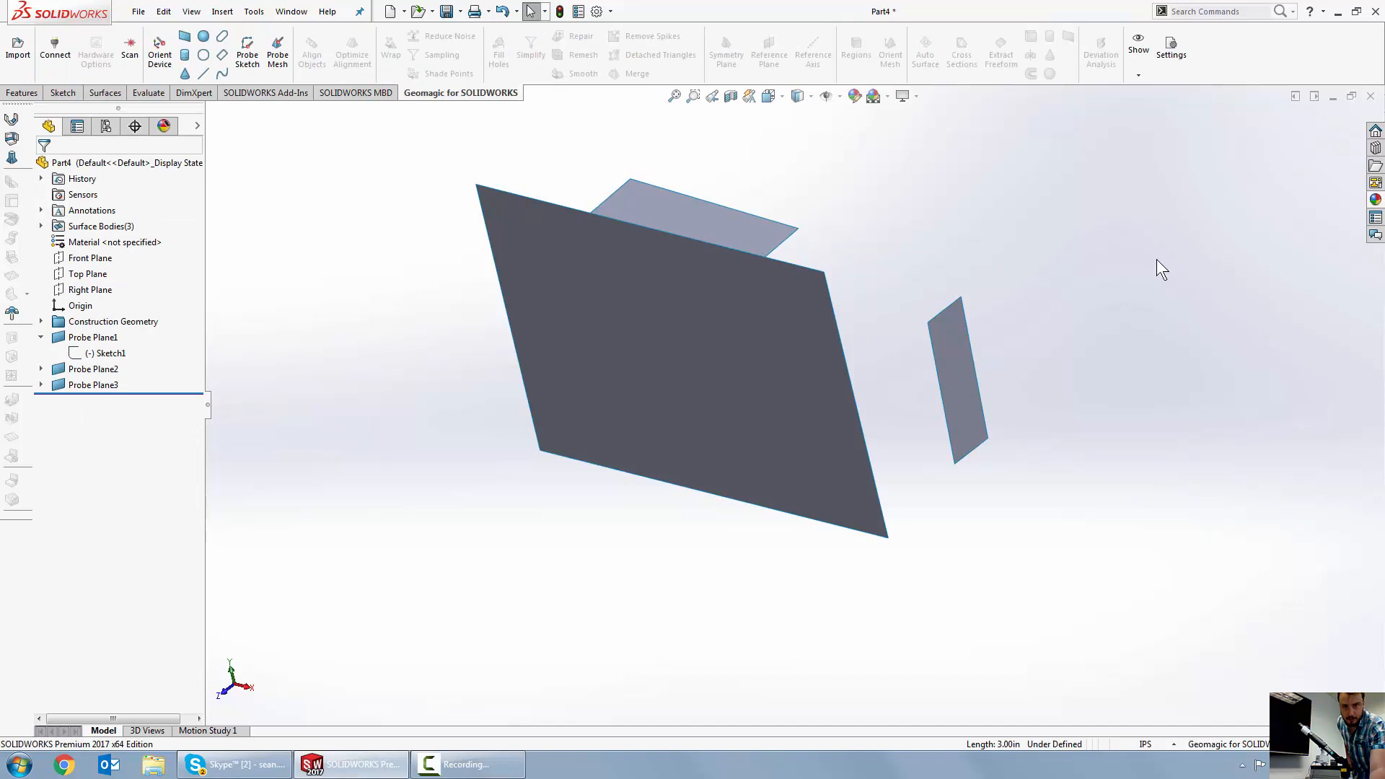
Create two cylinder surfaces from probed points with the Probe Cylinder command and accept them.
left_click(185, 56)
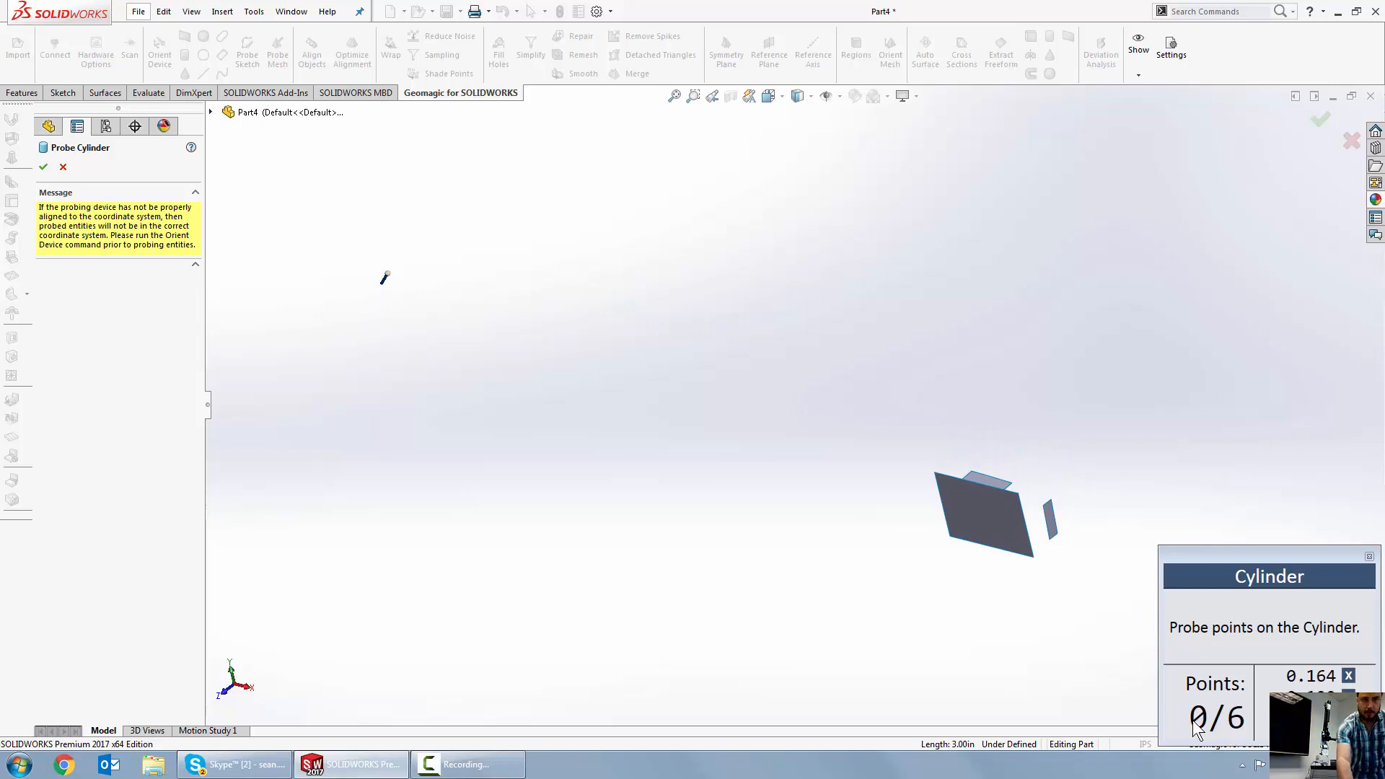
left_click(41, 168)
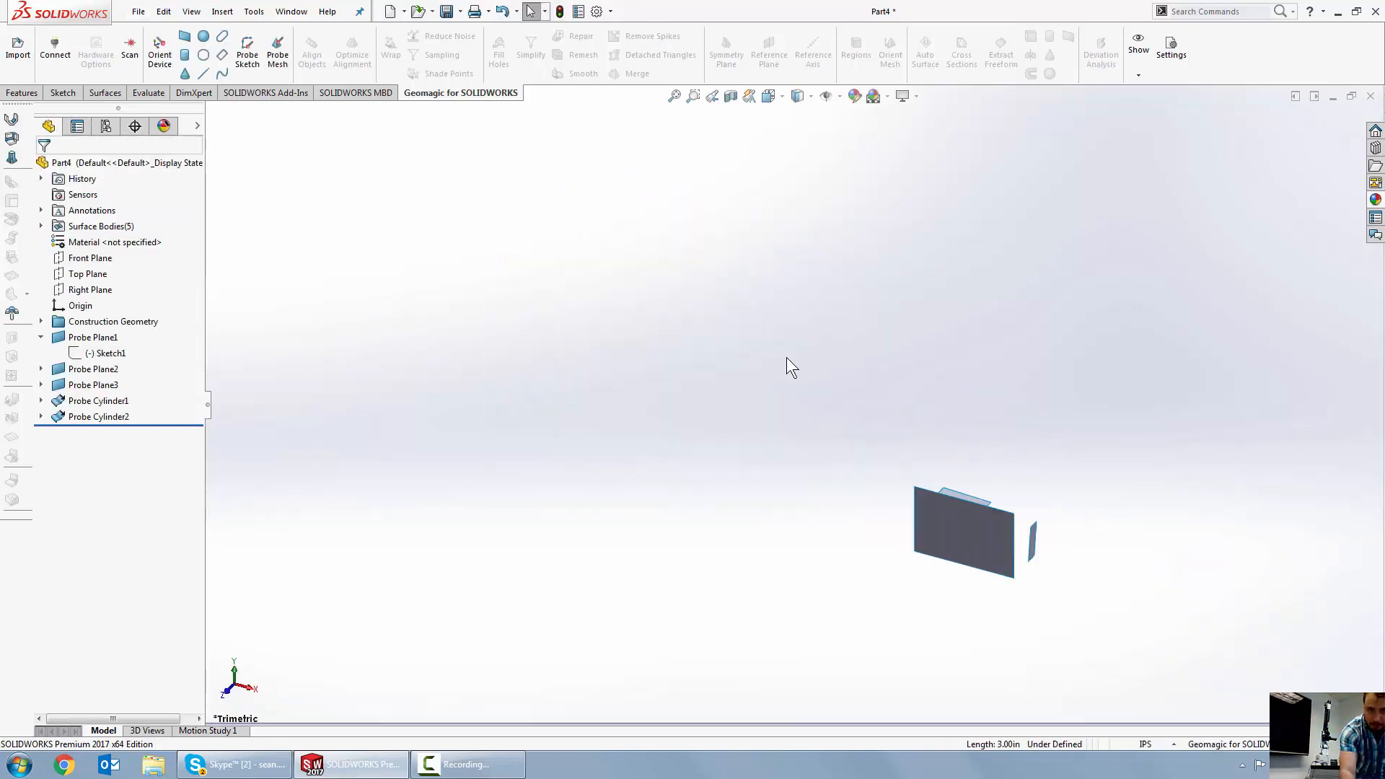
scroll(864, 417, "down", 3)
middle_click_drag(864, 417, 857, 325)
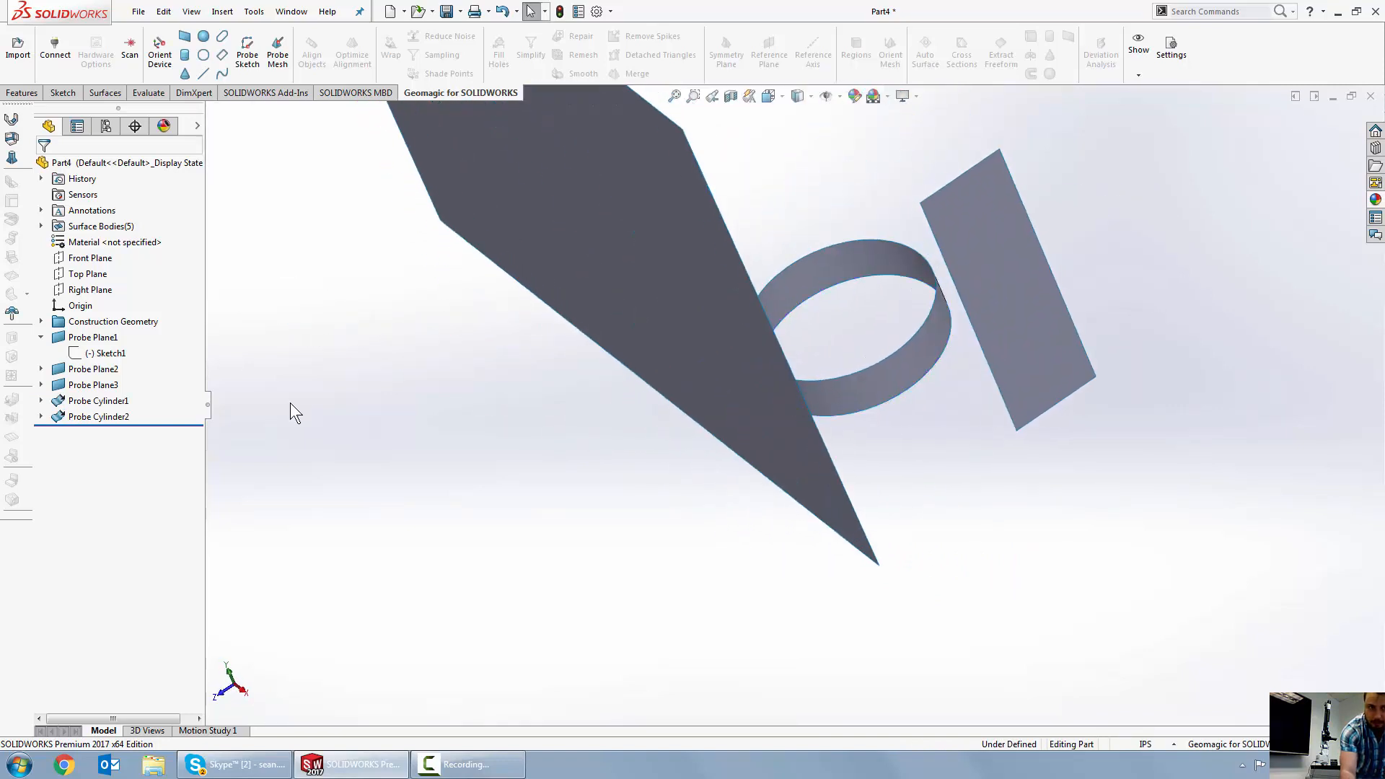
right_click(103, 227)
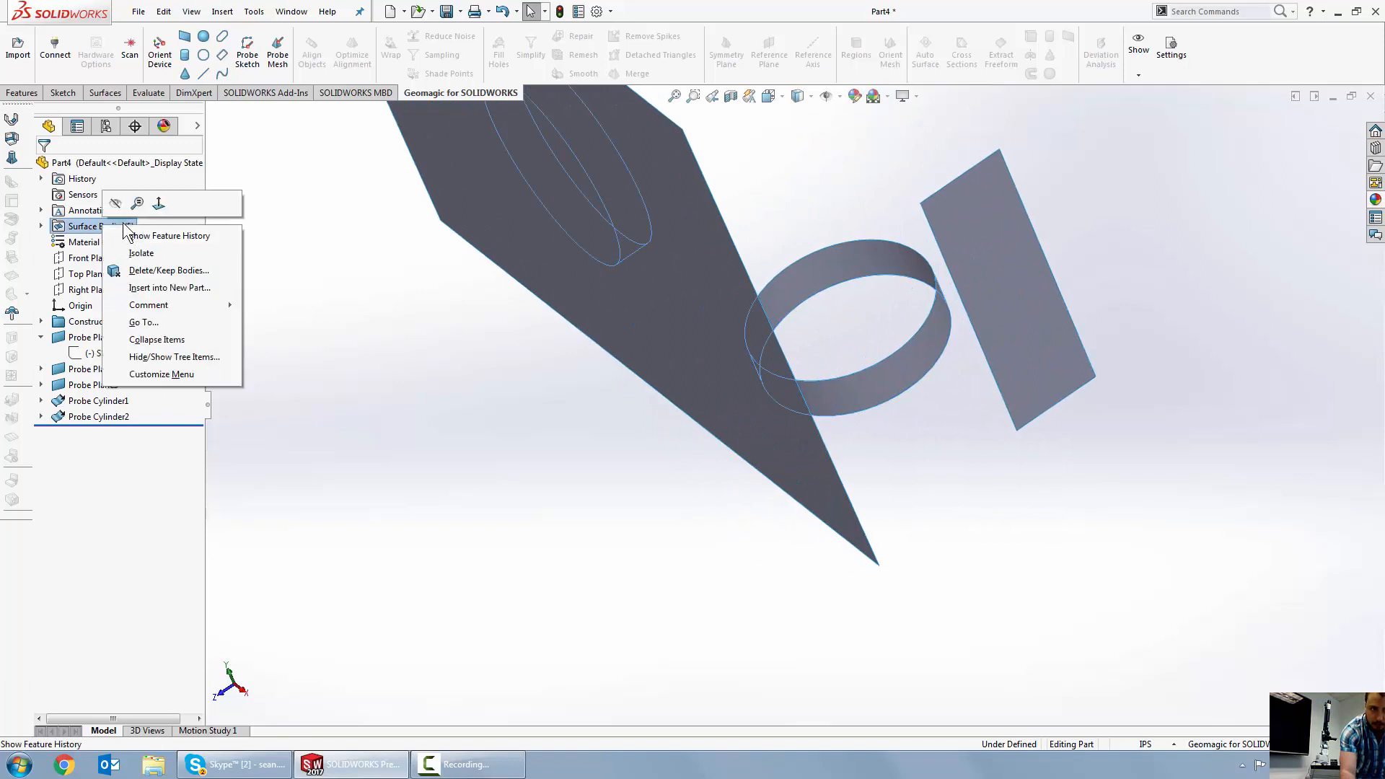
left_click(120, 204)
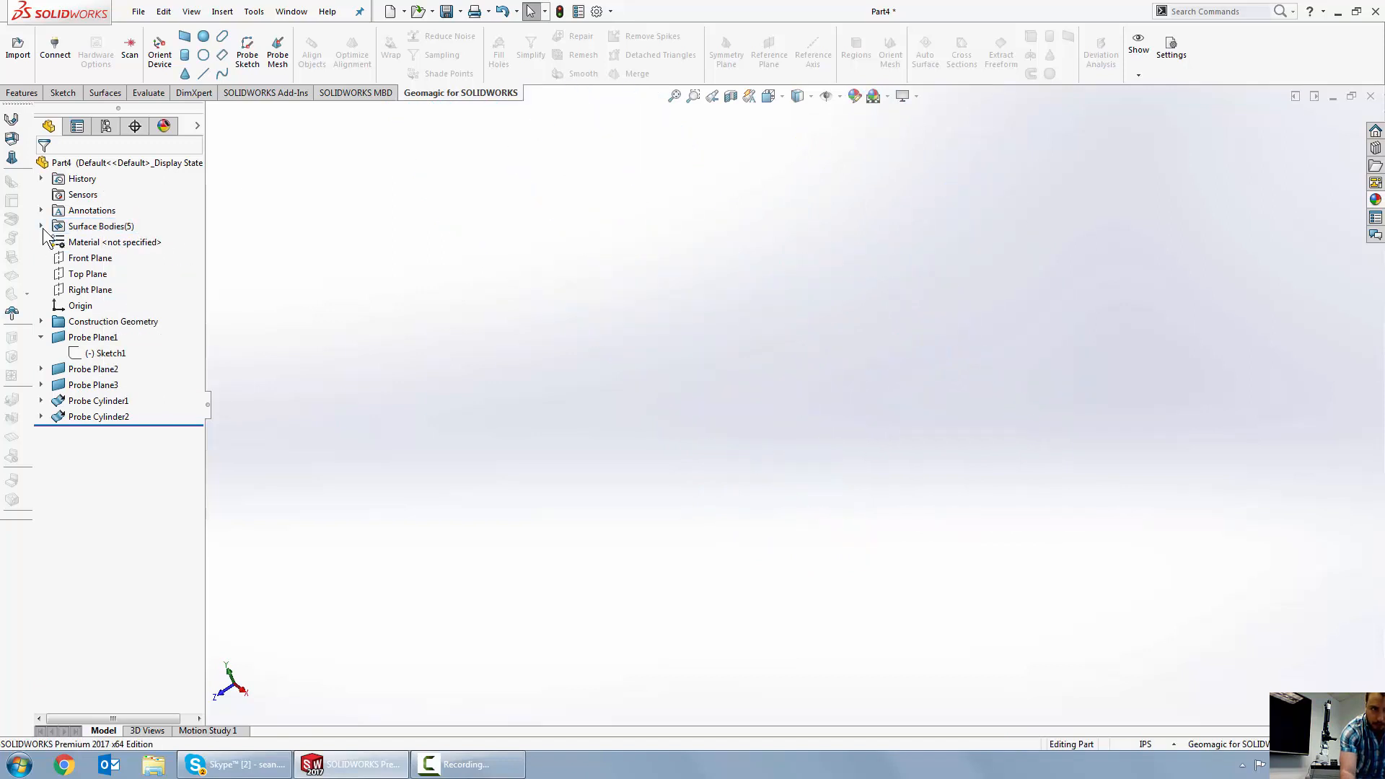
left_click(42, 226)
right_click(97, 228)
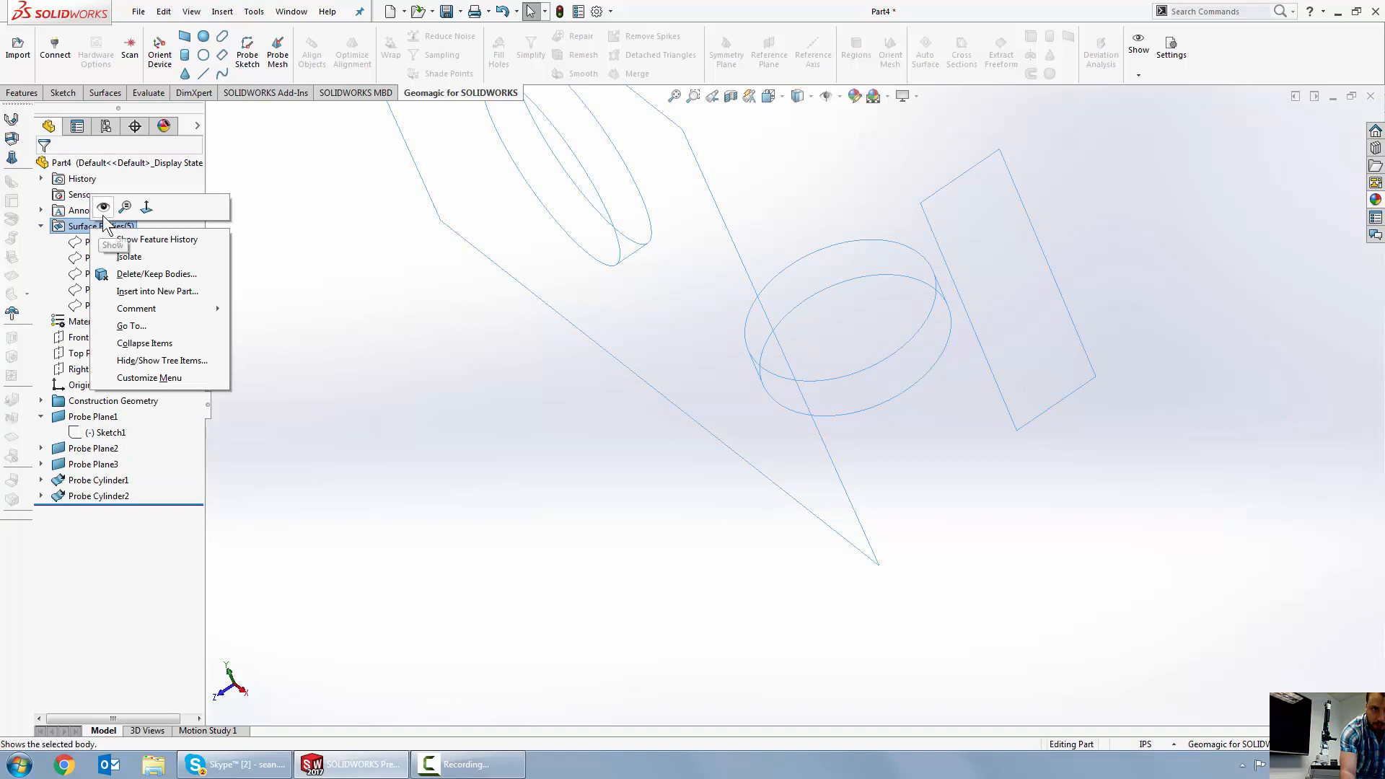
left_click(114, 206)
Hide all five probed surface bodies, the three planes and the two cylinders.
left_click(117, 245)
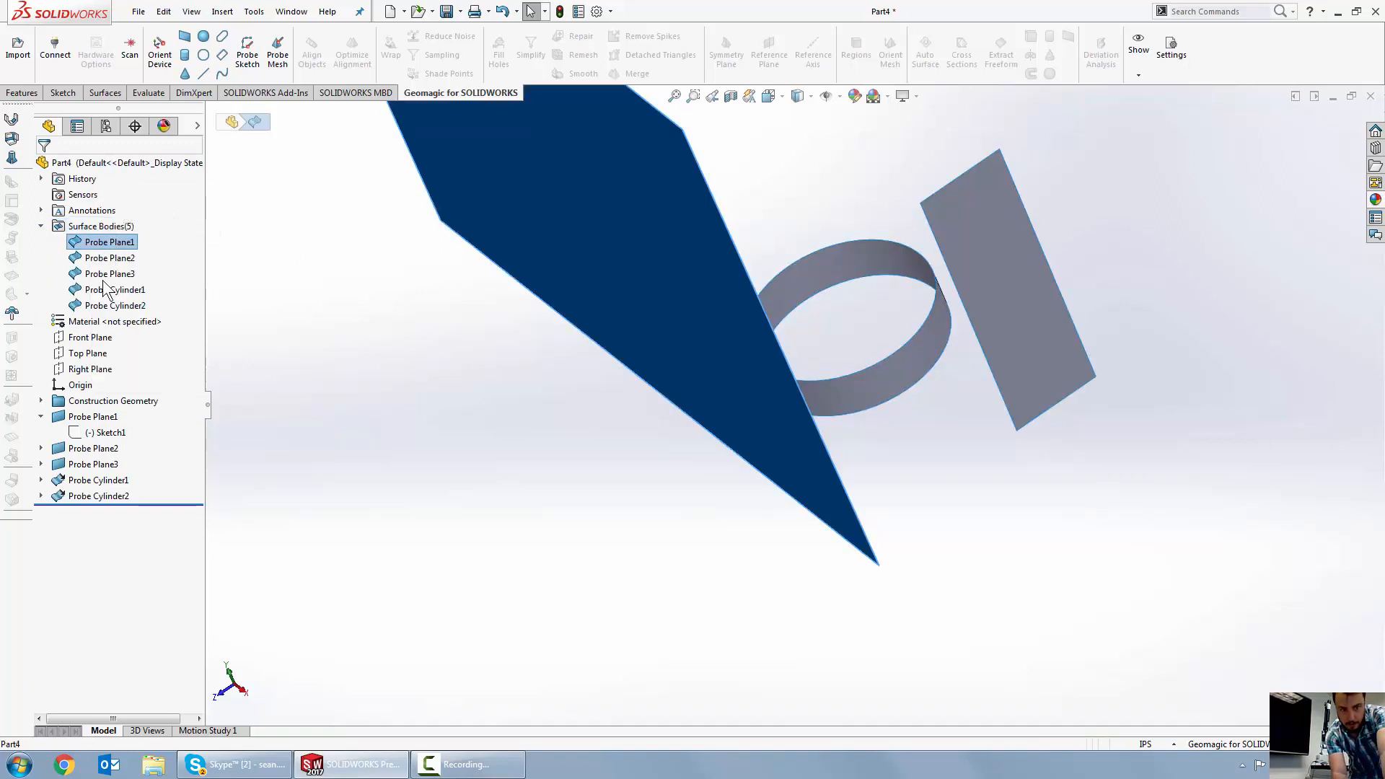
left_click(103, 306, "shift")
right_click(102, 301)
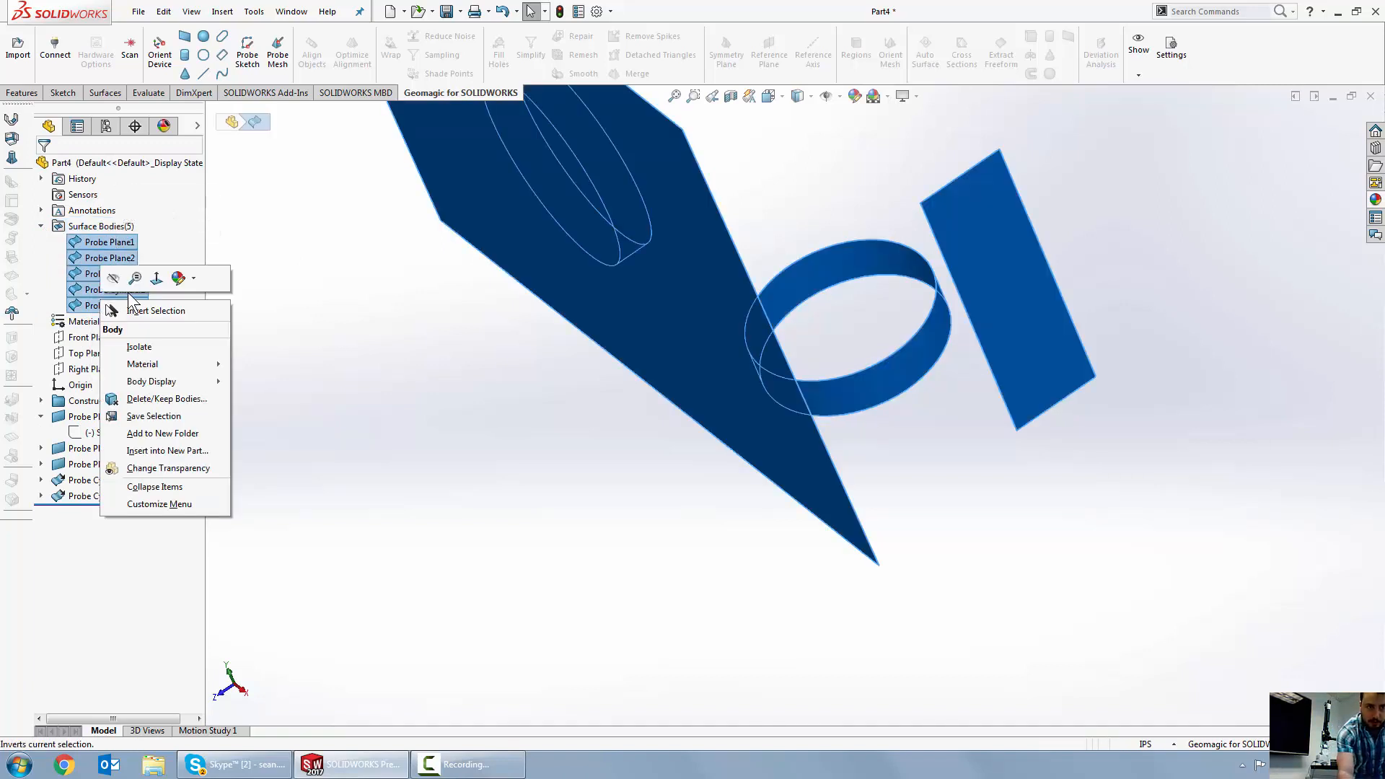
left_click(114, 279)
left_click(473, 358)
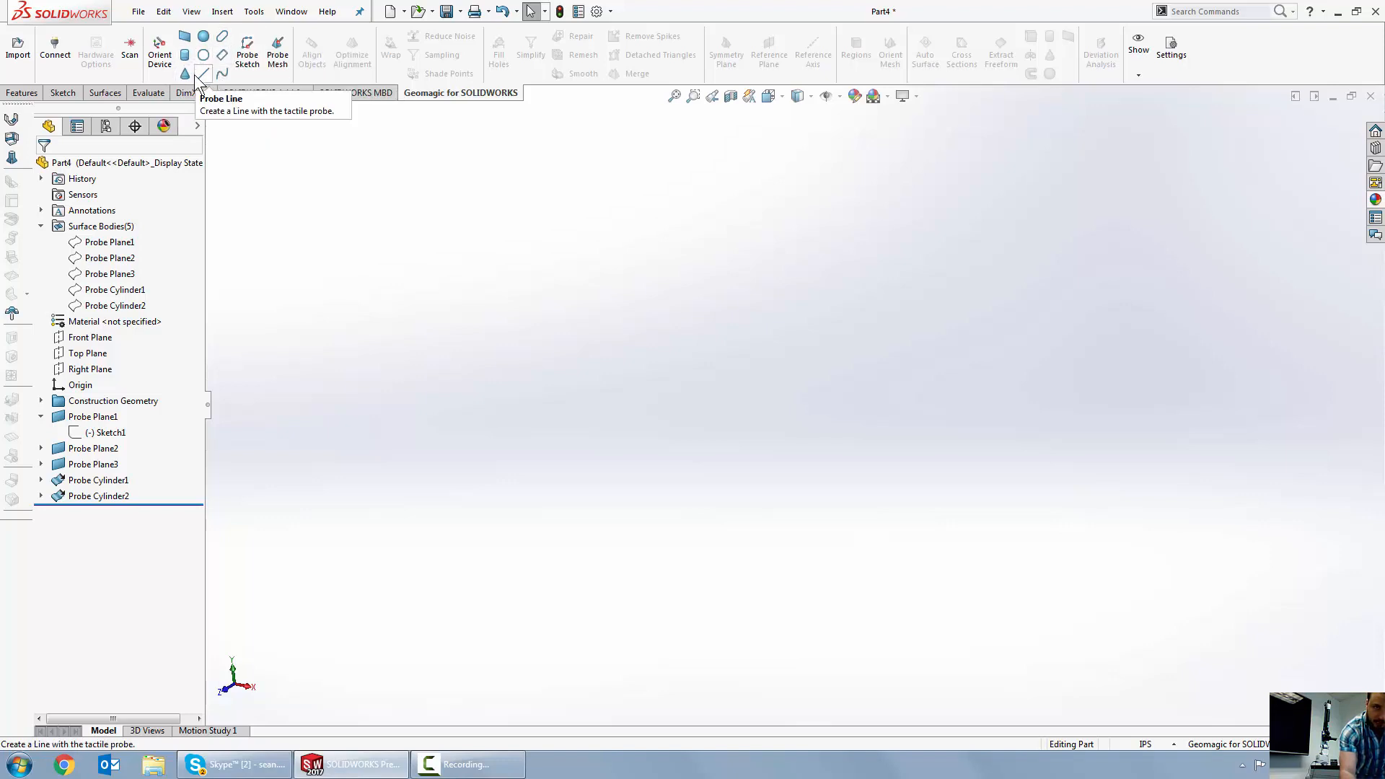
Create a Probe Sketch on a probed constraint plane, capturing the plate's outline, scalloped edge, notch, central arc and ring of small holes.
left_click(252, 67)
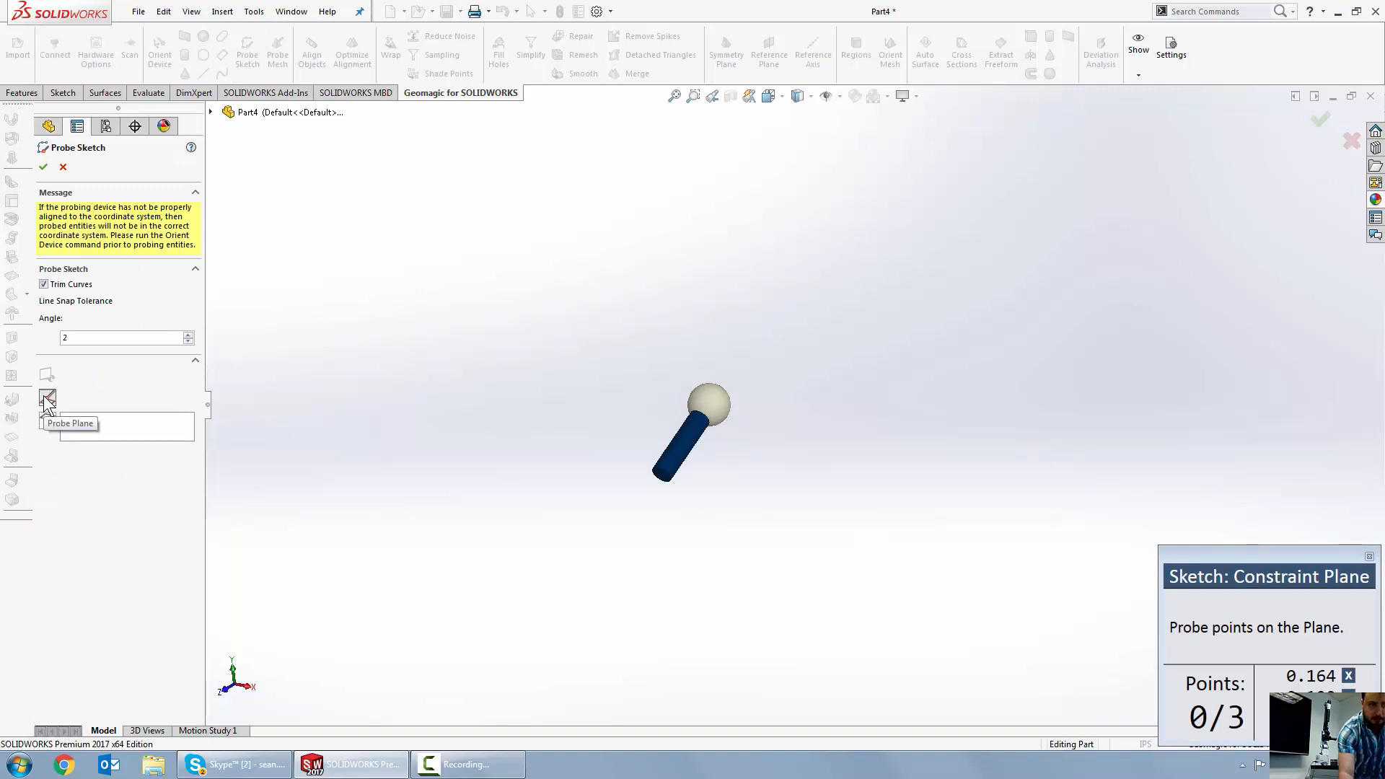
left_click(45, 397)
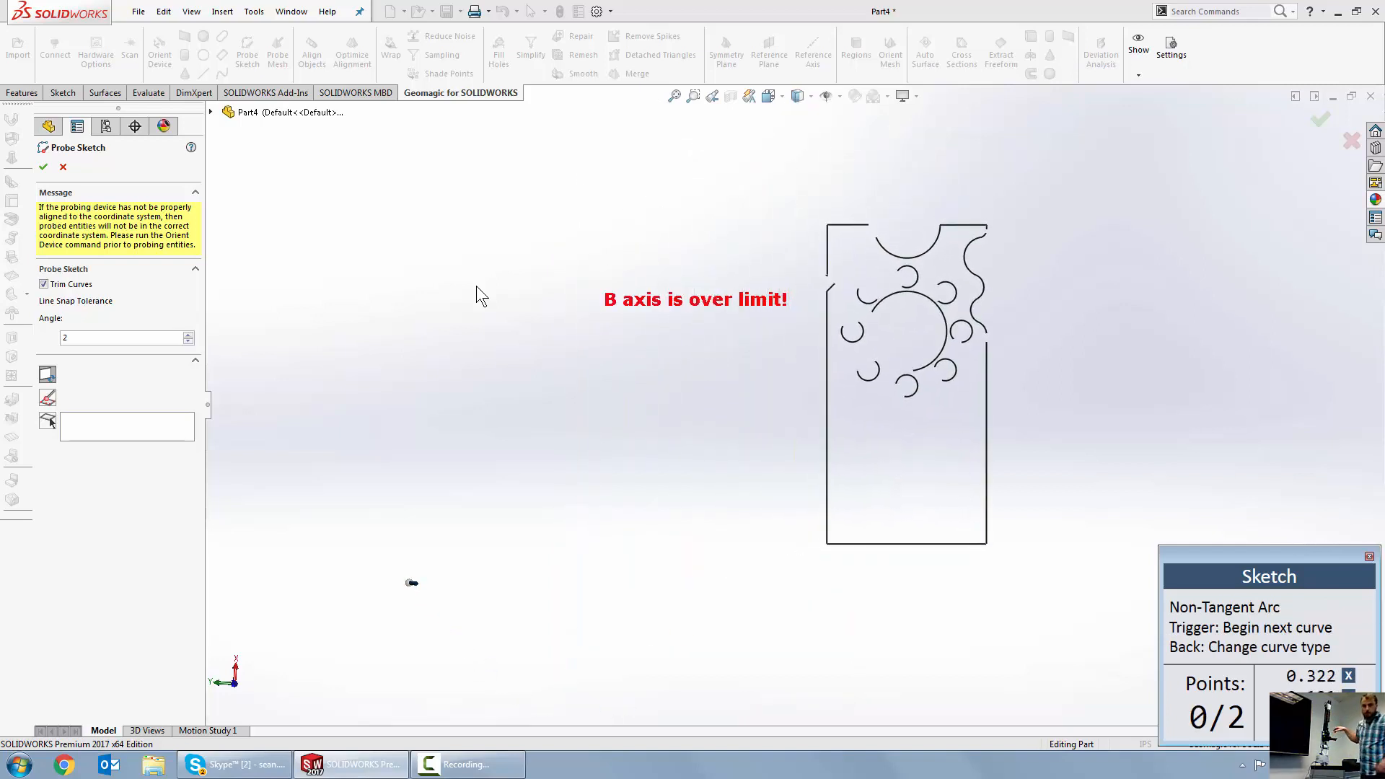
scroll(1093, 244, "down", 2)
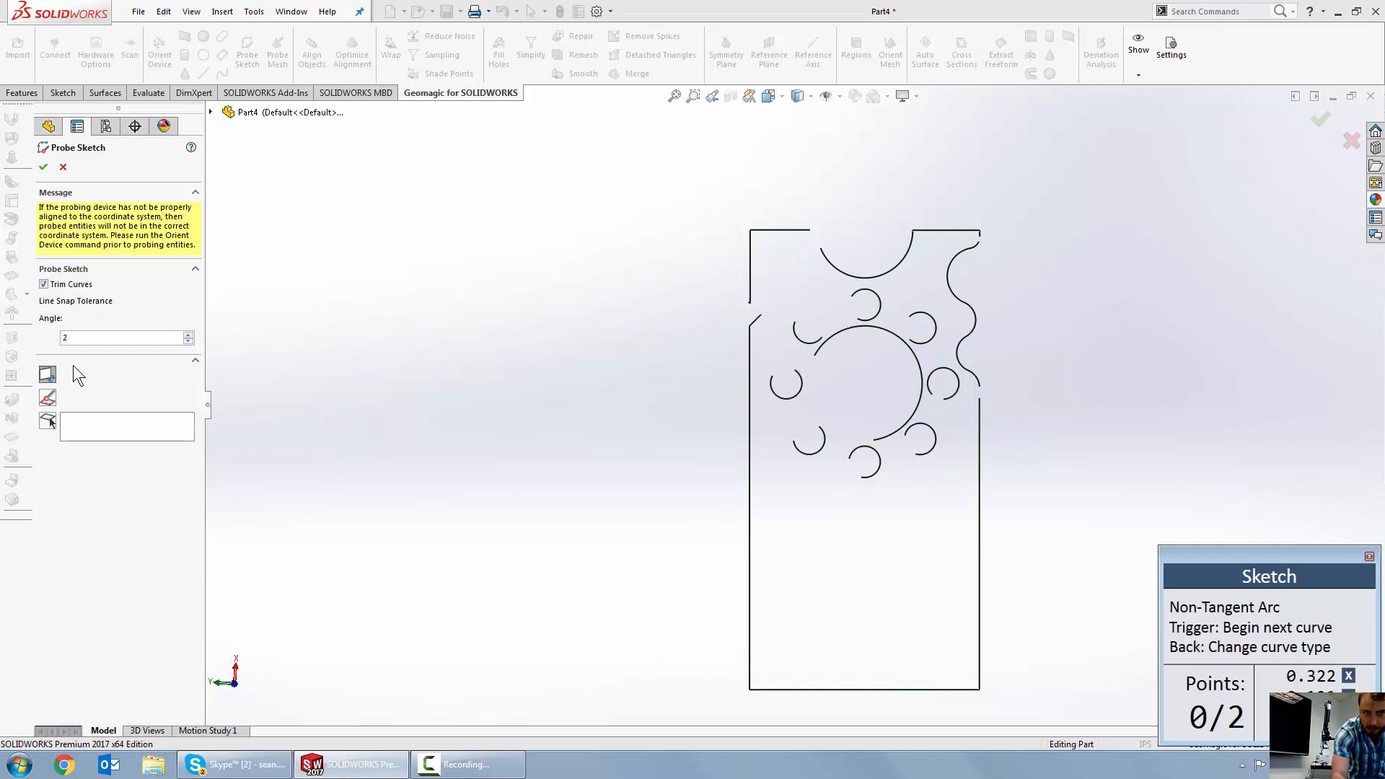
left_click(43, 167)
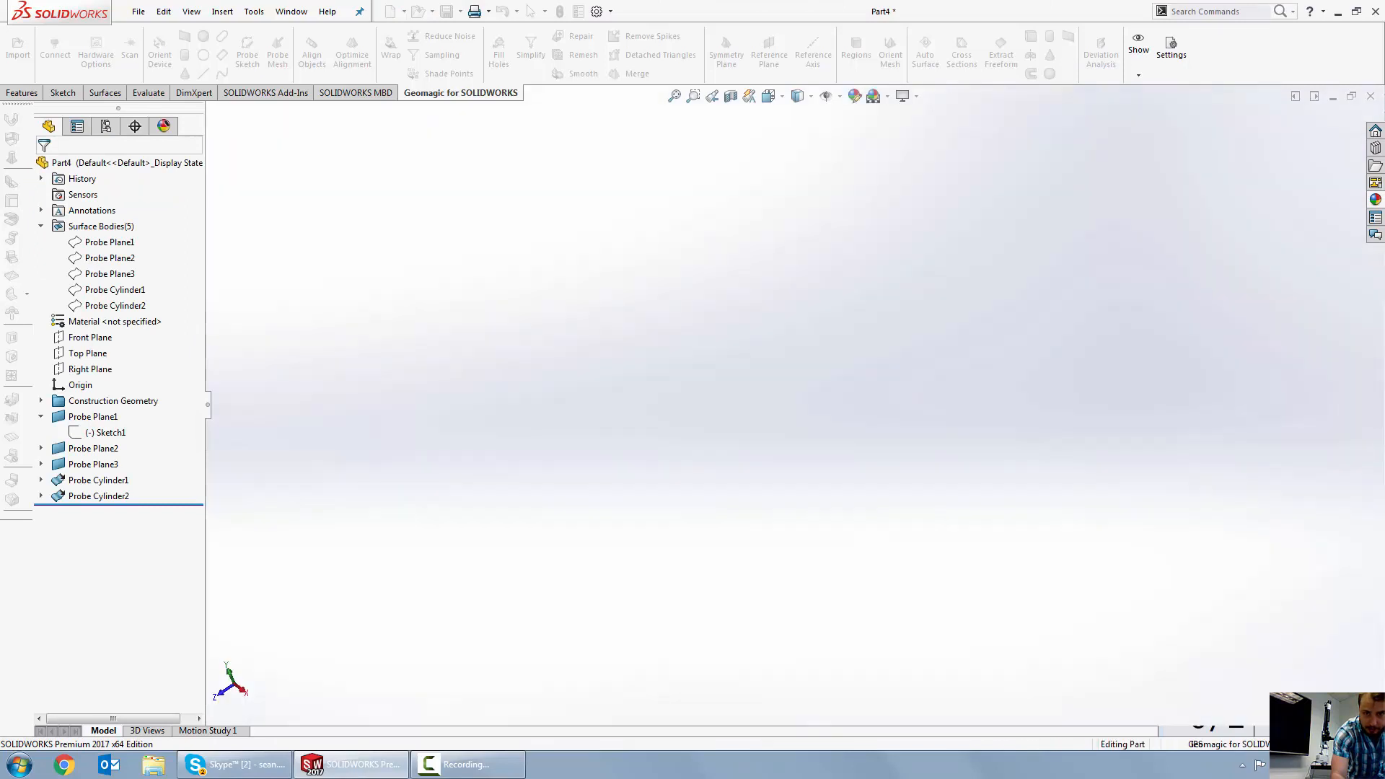
Edit the probed sketch, delete the stray large circle overlapping the lower edge, and exit the sketch.
left_click(110, 512)
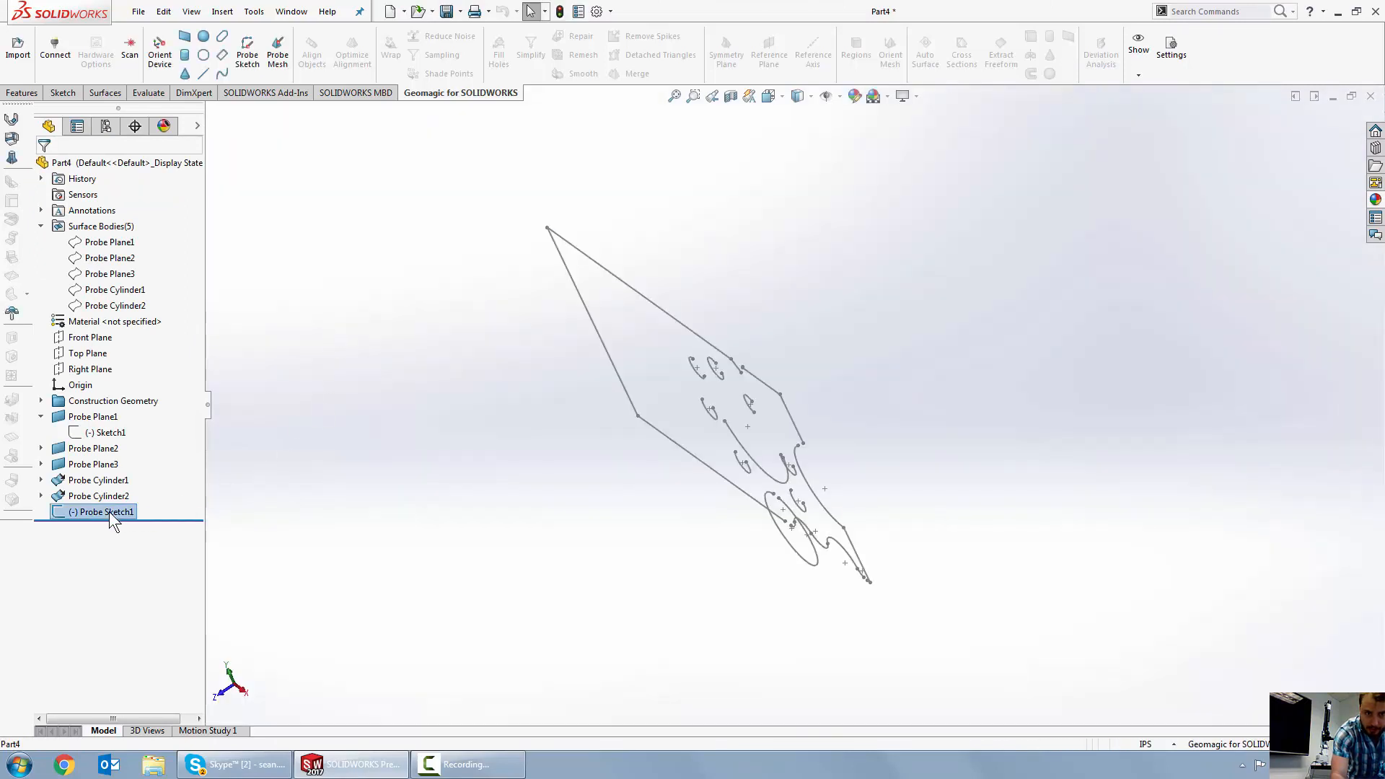
left_click(130, 476)
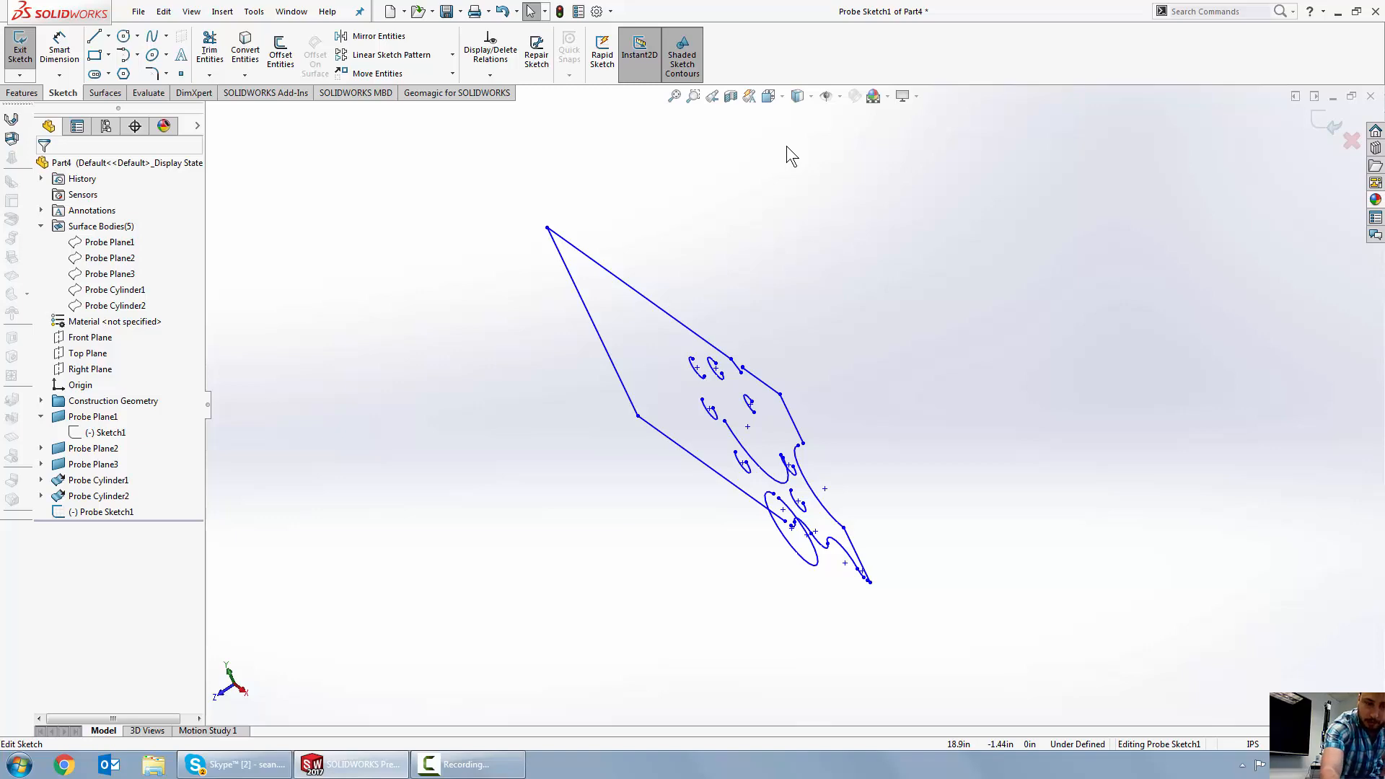
key("ctrl+8")
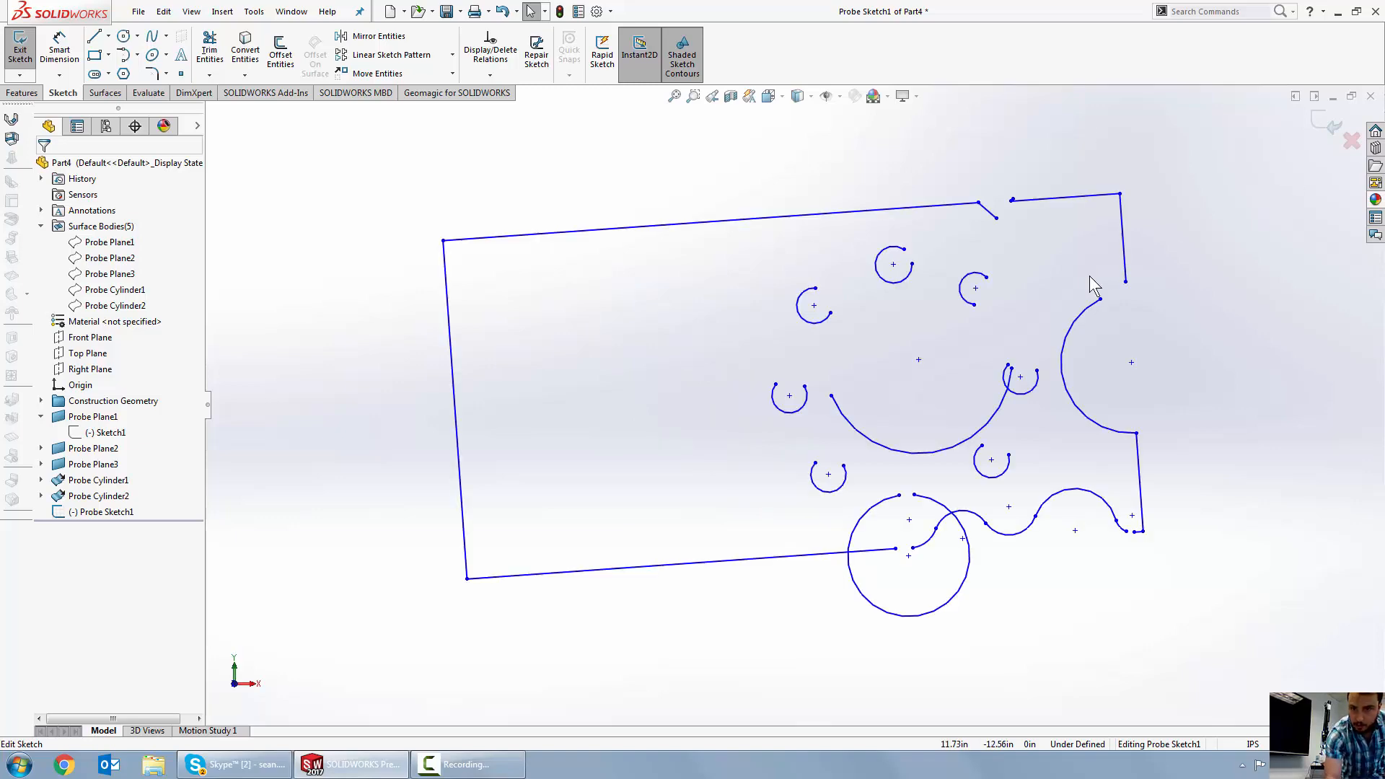
scroll(1089, 288, "down", 5)
scroll(794, 620, "up", 3)
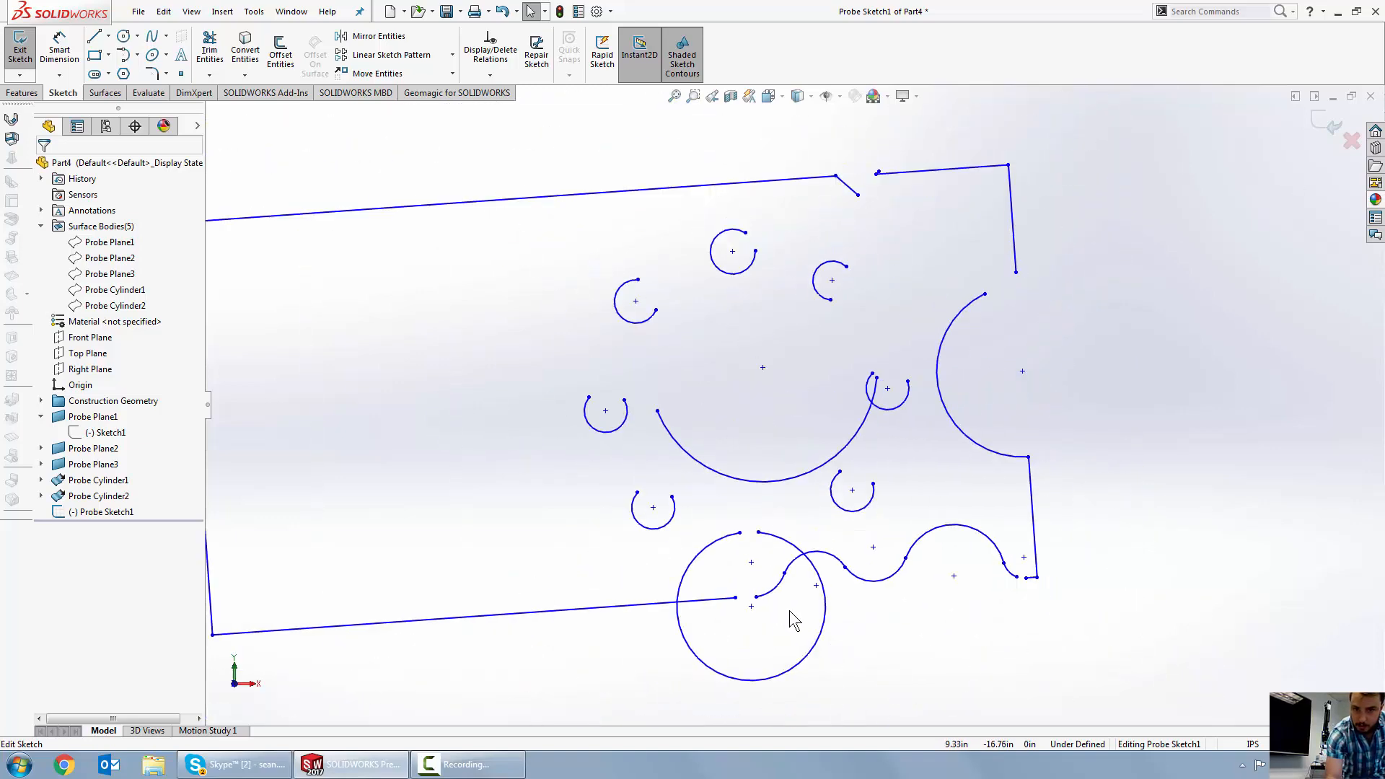
left_click(727, 542)
key("Delete")
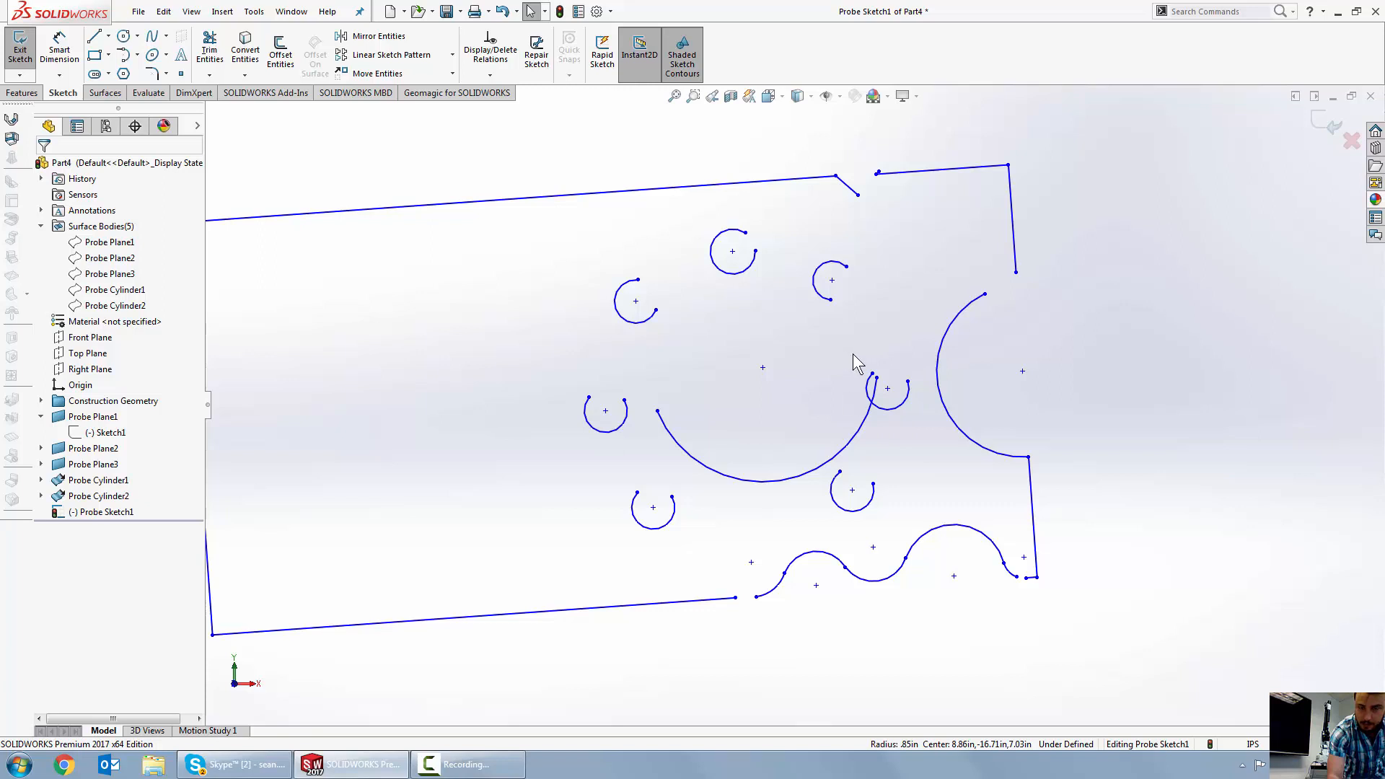
left_click(1330, 124)
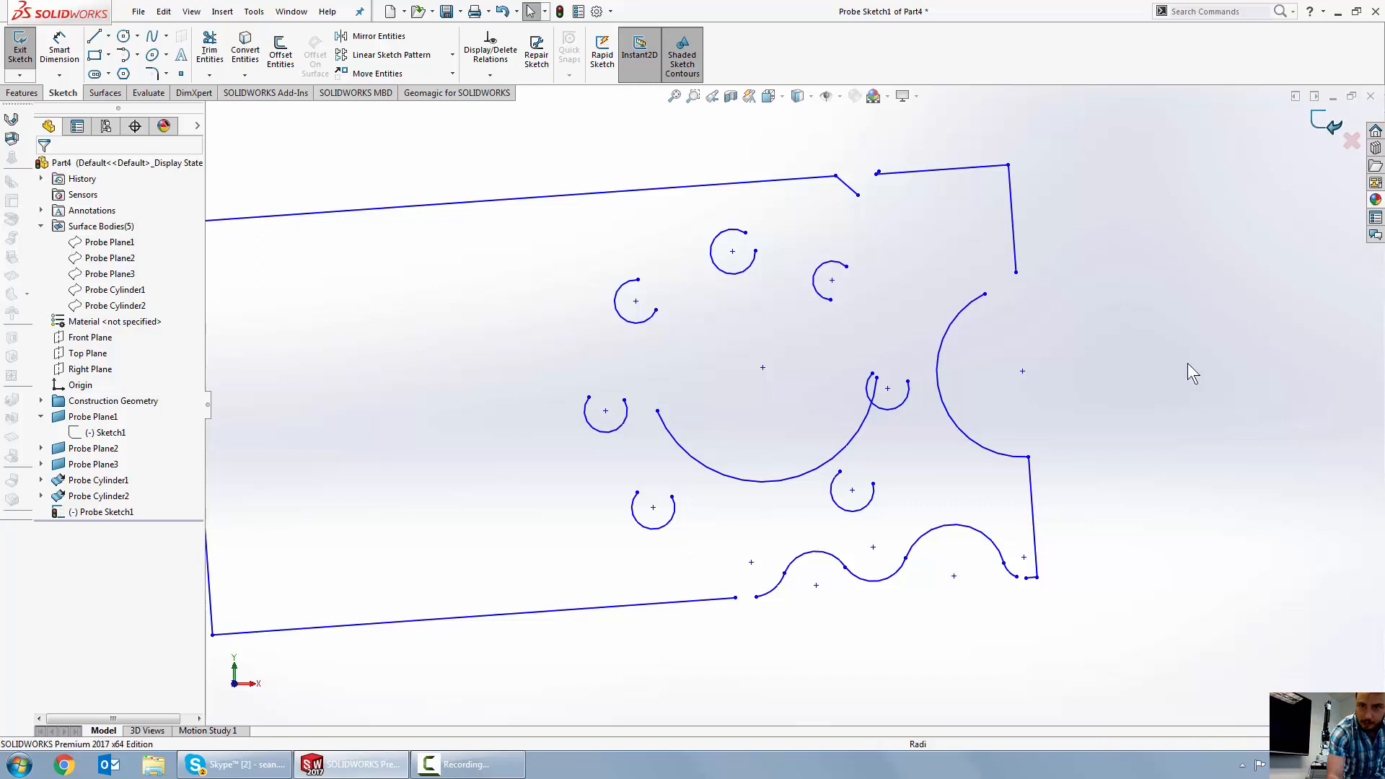
scroll(1186, 364, "down", 6)
scroll(1186, 370, "up", 9)
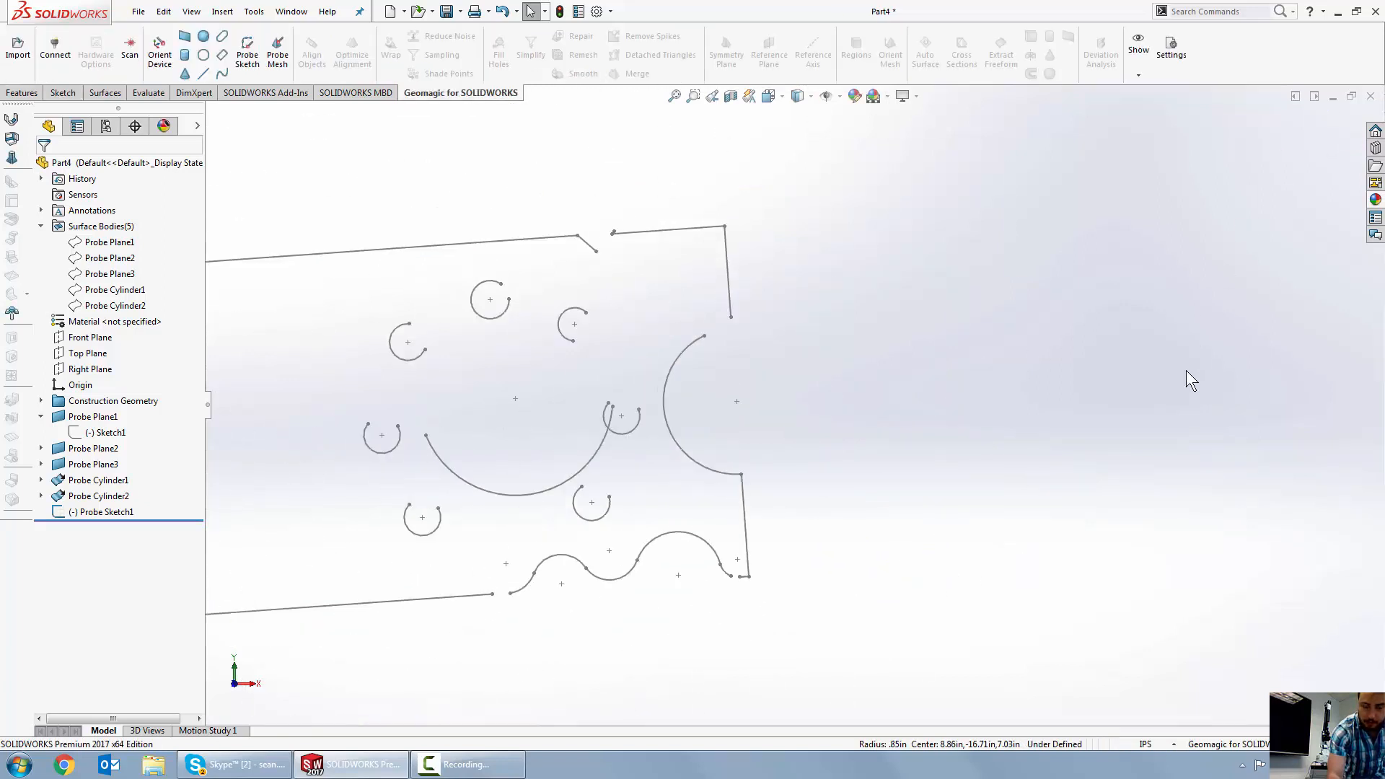
scroll(406, 432, "down", 2)
scroll(406, 431, "up", 2)
scroll(345, 448, "down", 3)
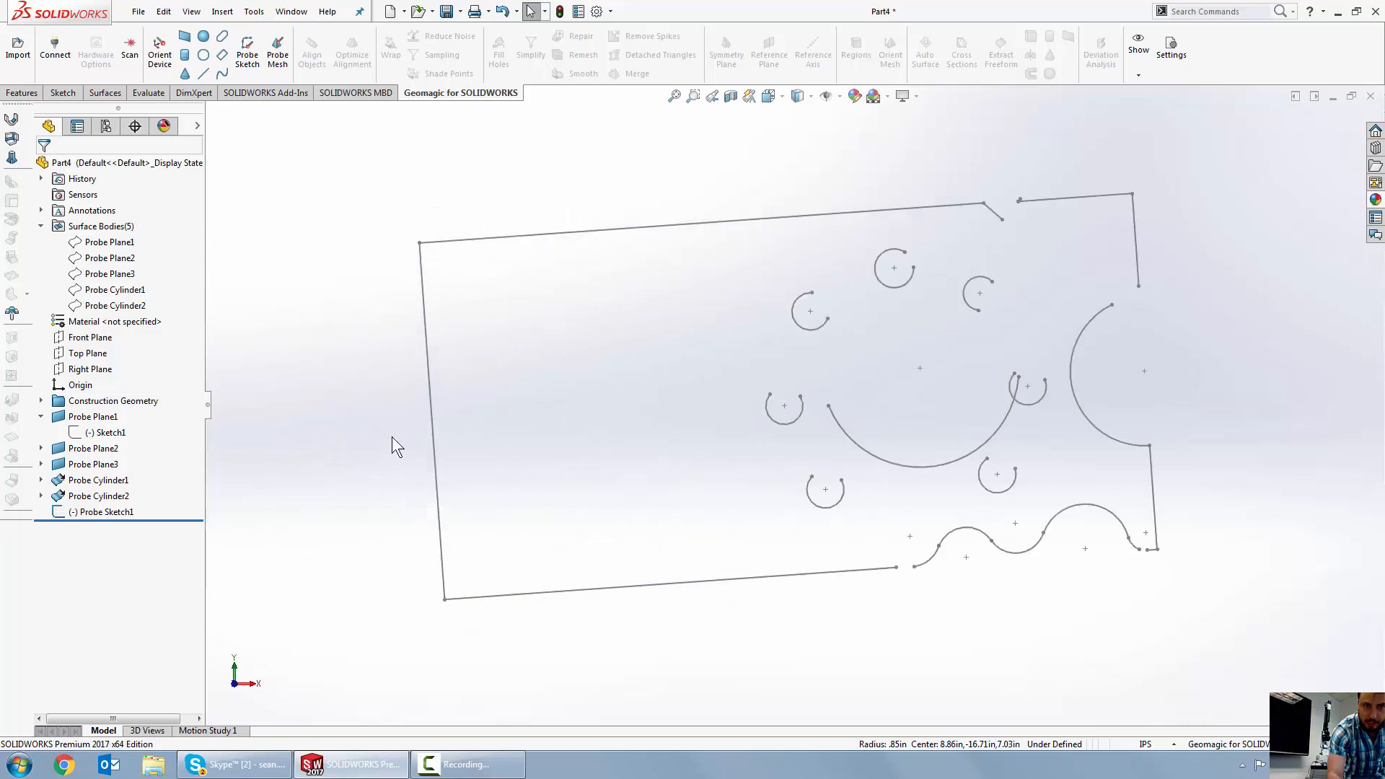
scroll(399, 436, "up", 4)
scroll(399, 434, "down", 1)
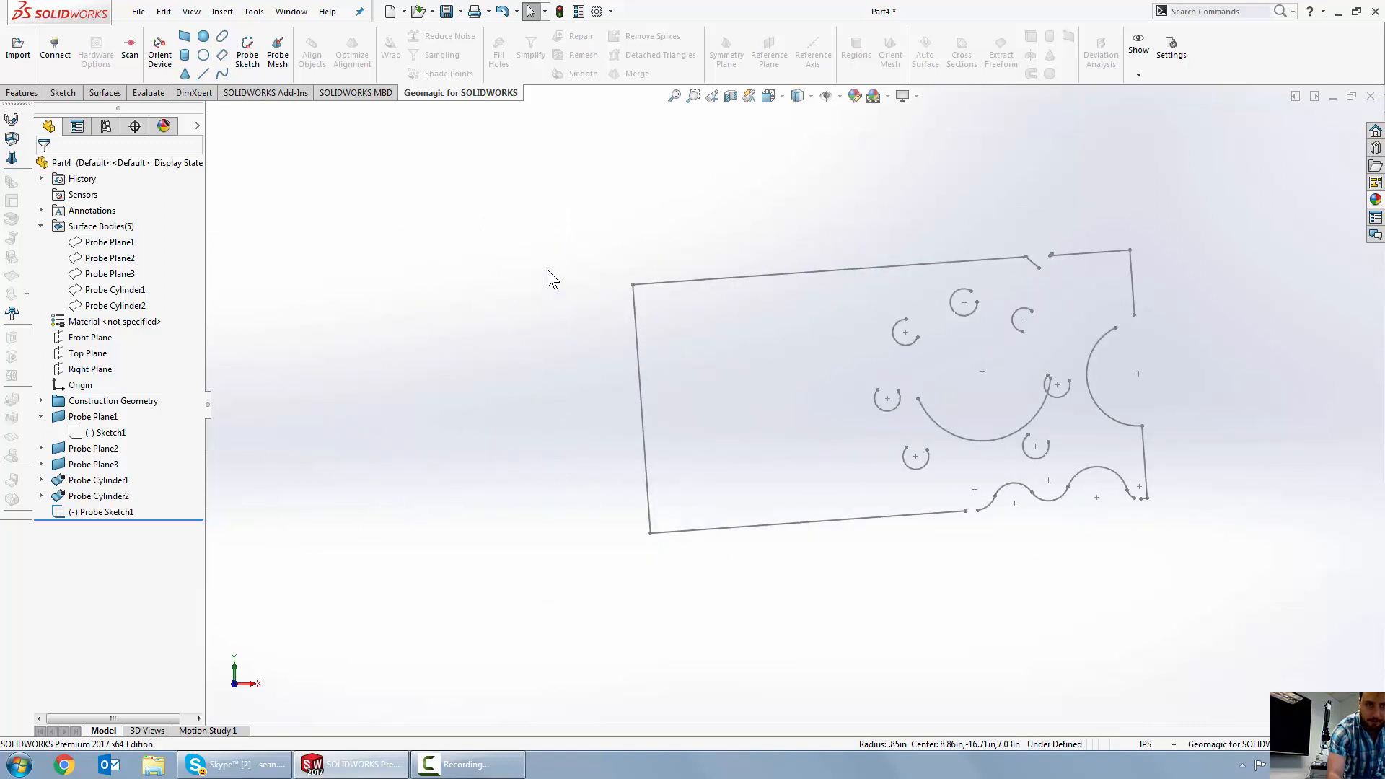
left_click(162, 57)
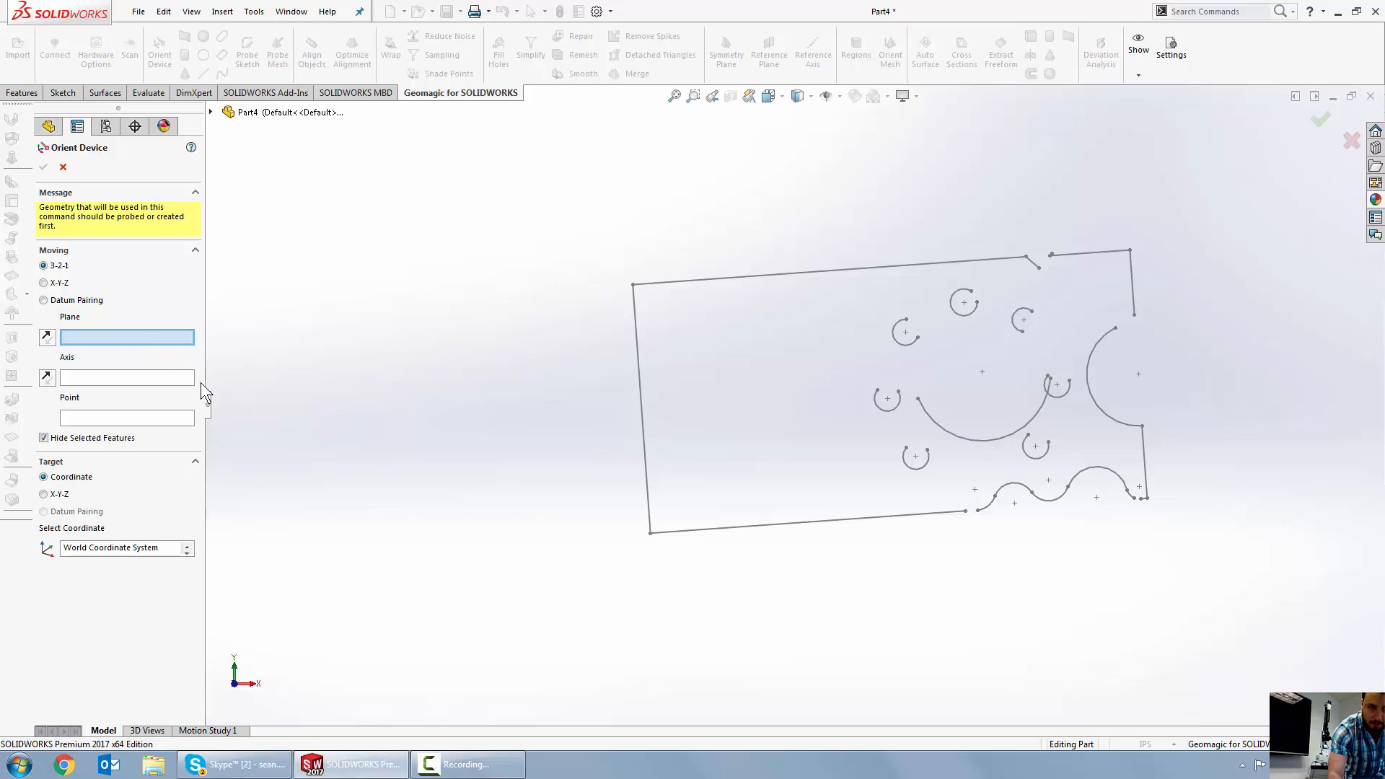
mouse_move(505, 772)
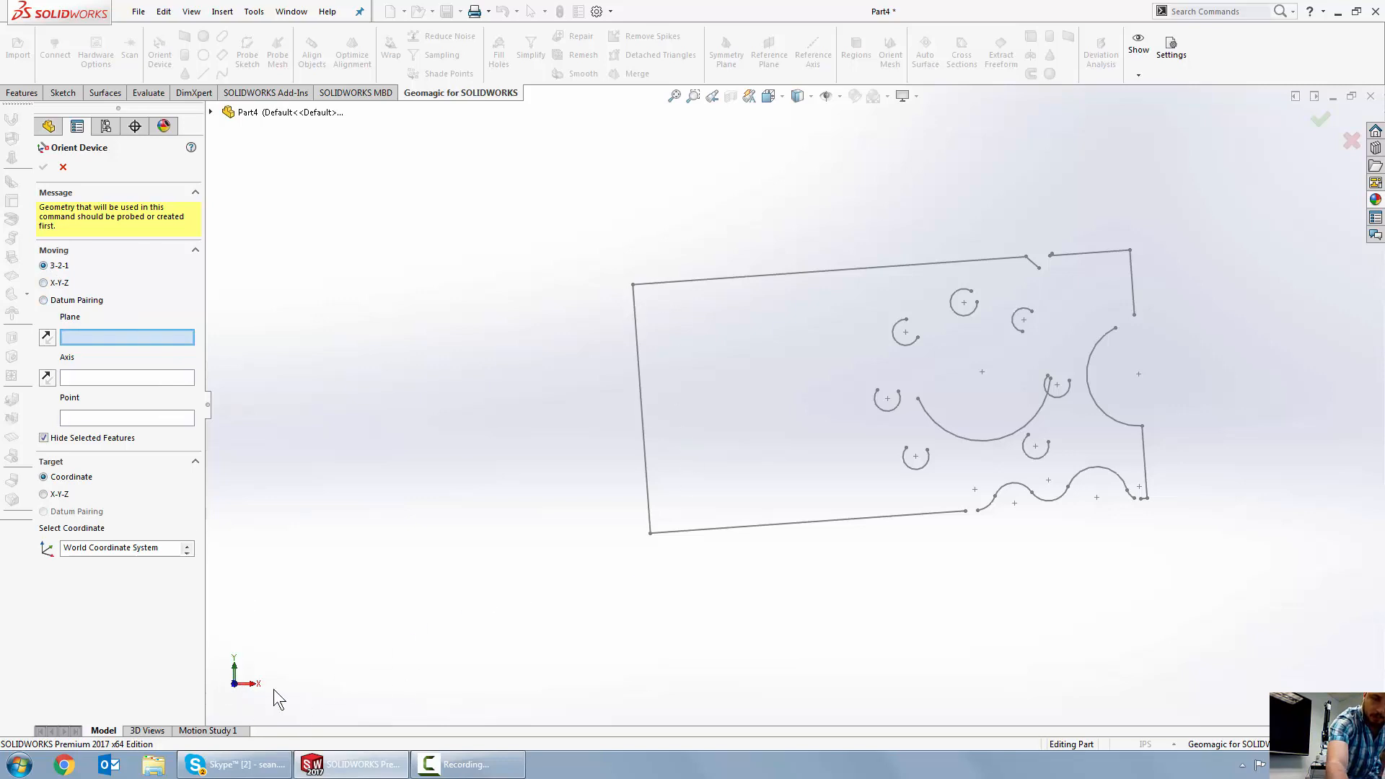
right_click(379, 331)
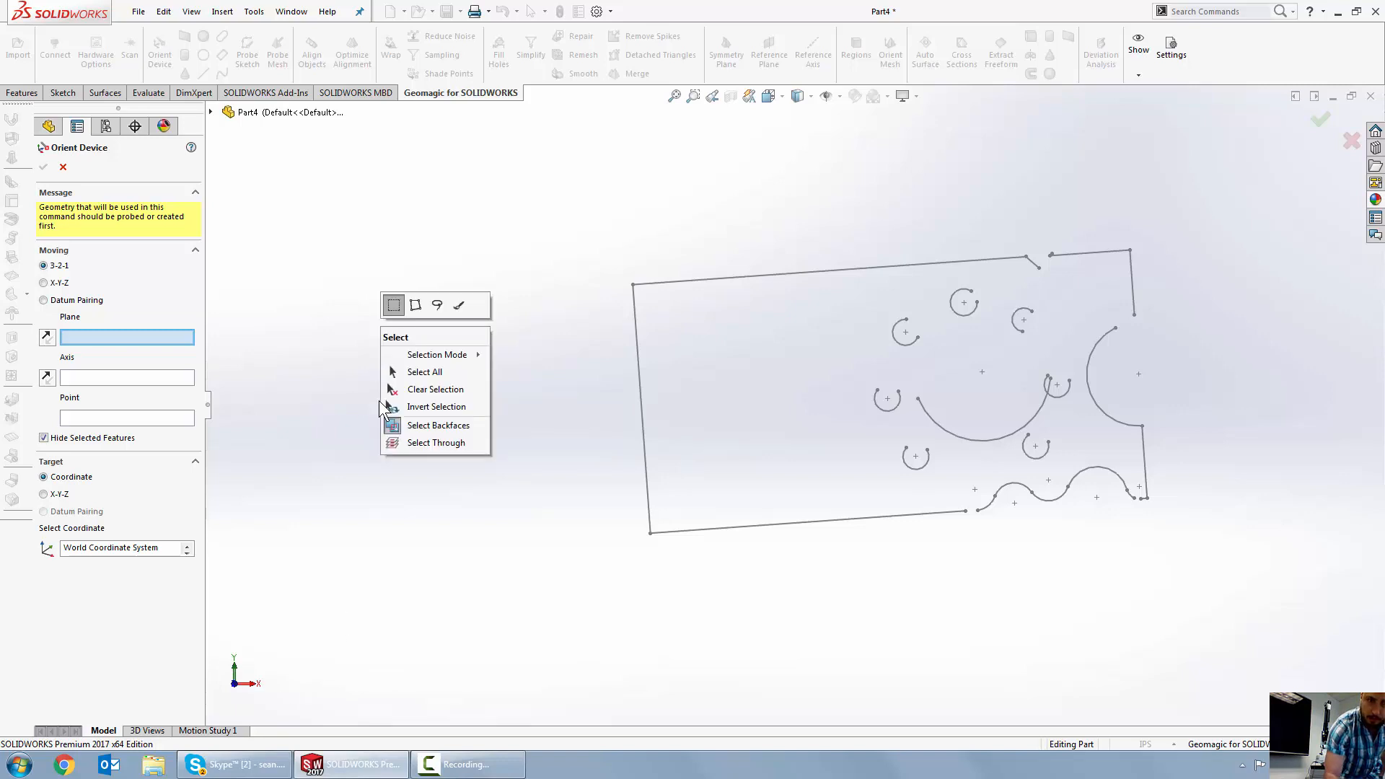
right_click(374, 396)
right_click(330, 279)
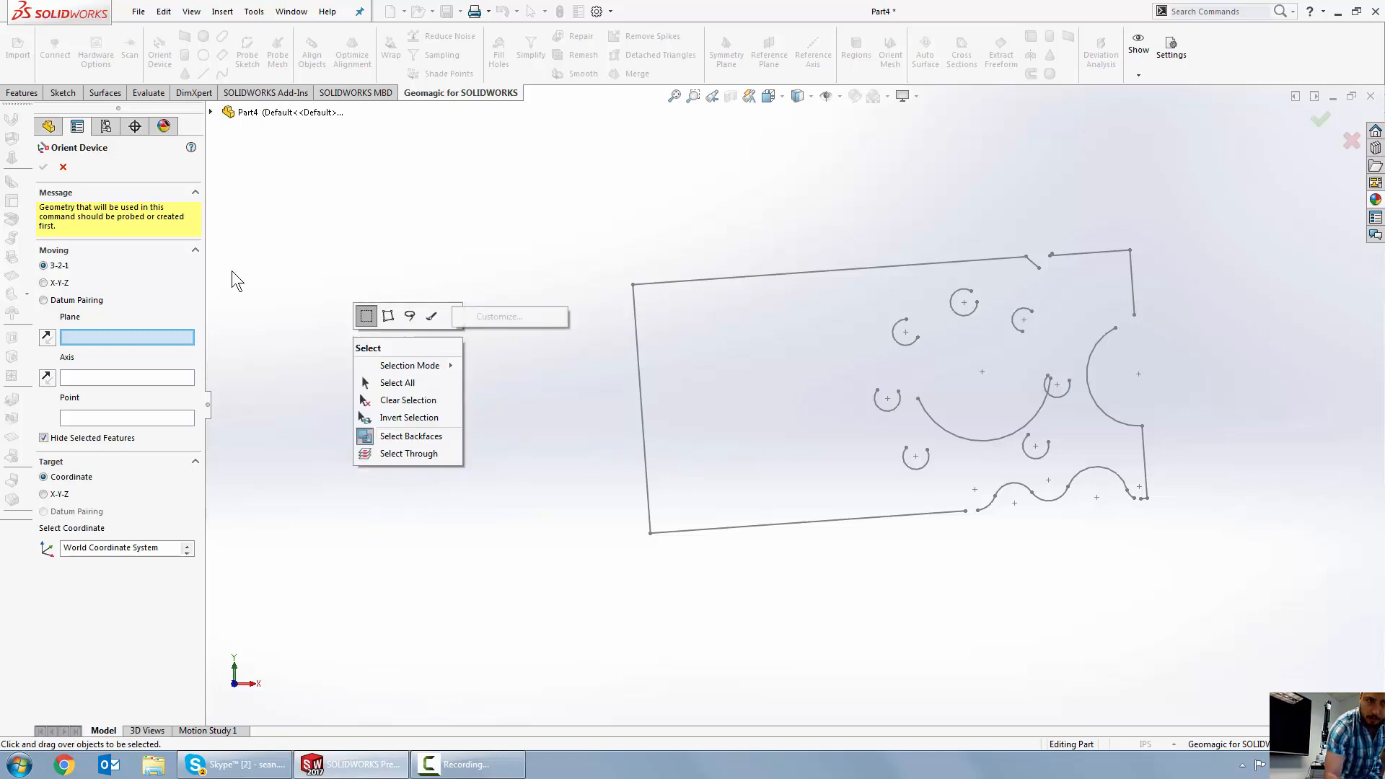
left_click(62, 168)
left_click(64, 167)
right_click(384, 339)
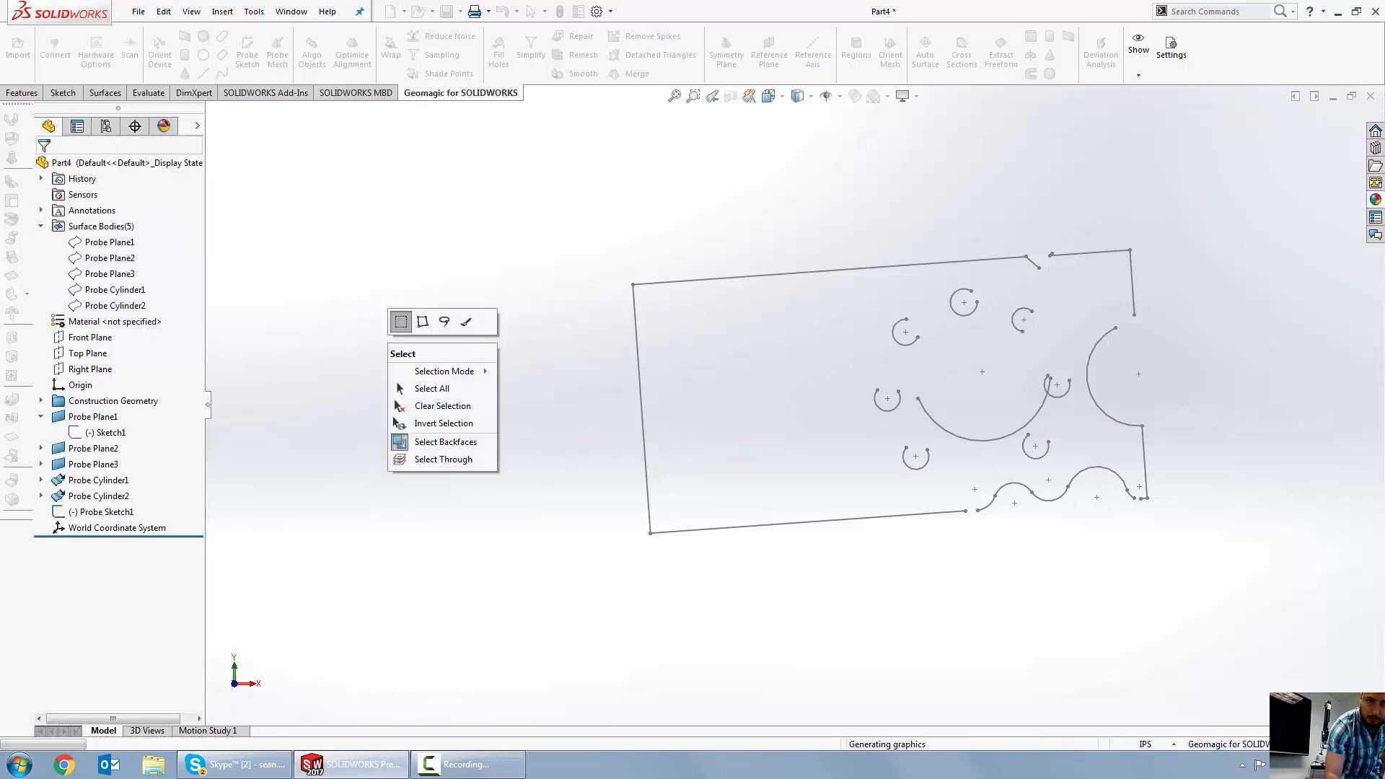
left_click(505, 192)
mouse_move(438, 247)
right_mouse_down()
mouse_move(439, 262)
mouse_move(501, 286)
mouse_move(435, 303)
right_mouse_up()
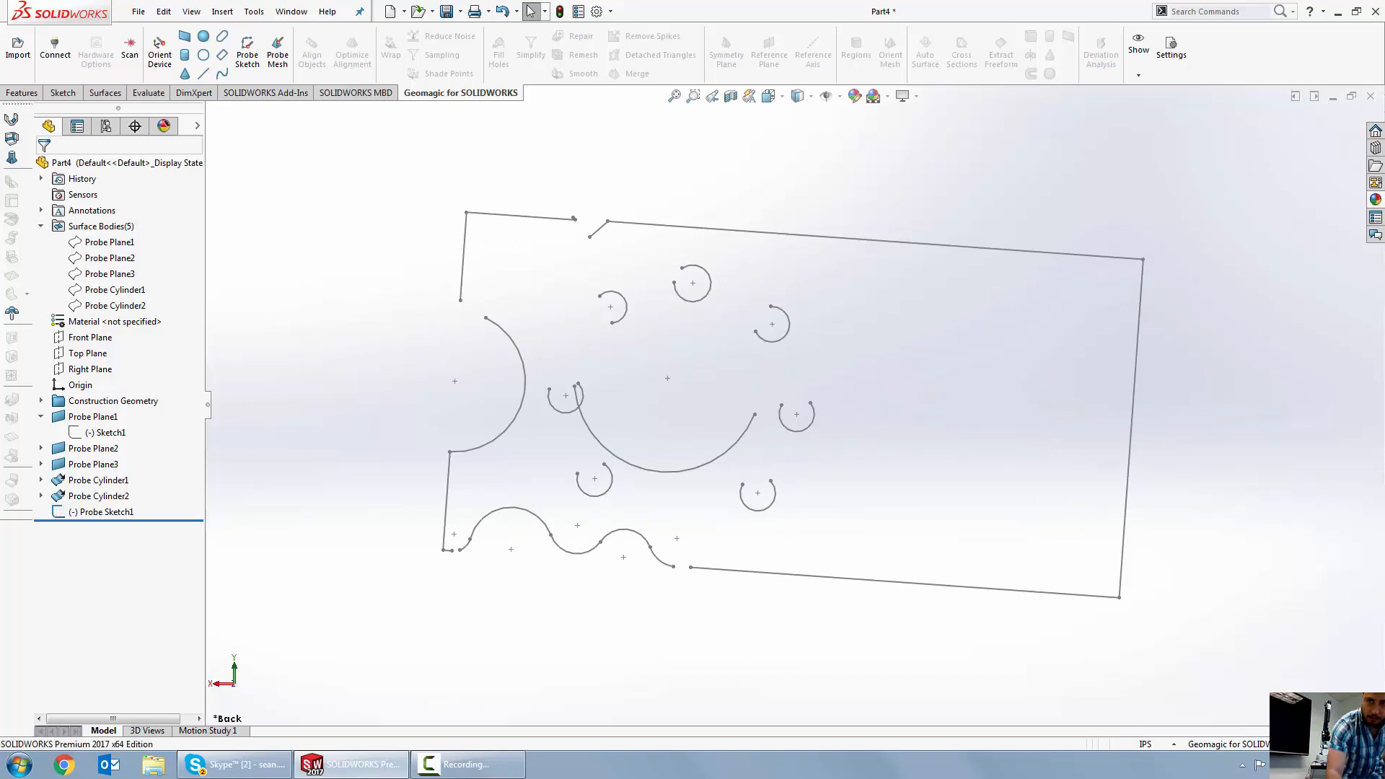
Close the current part without saving its changes and create a new blank part.
left_click(1371, 95)
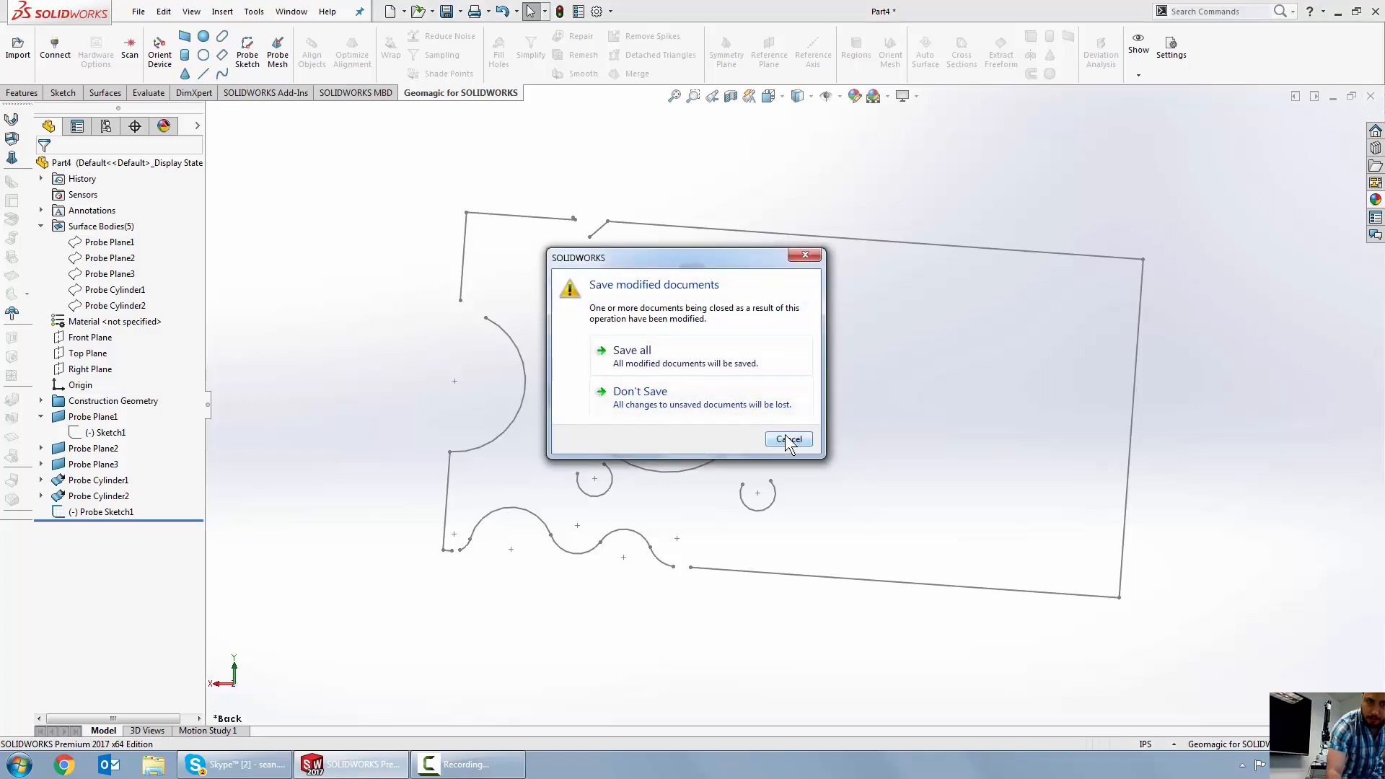
left_click(677, 404)
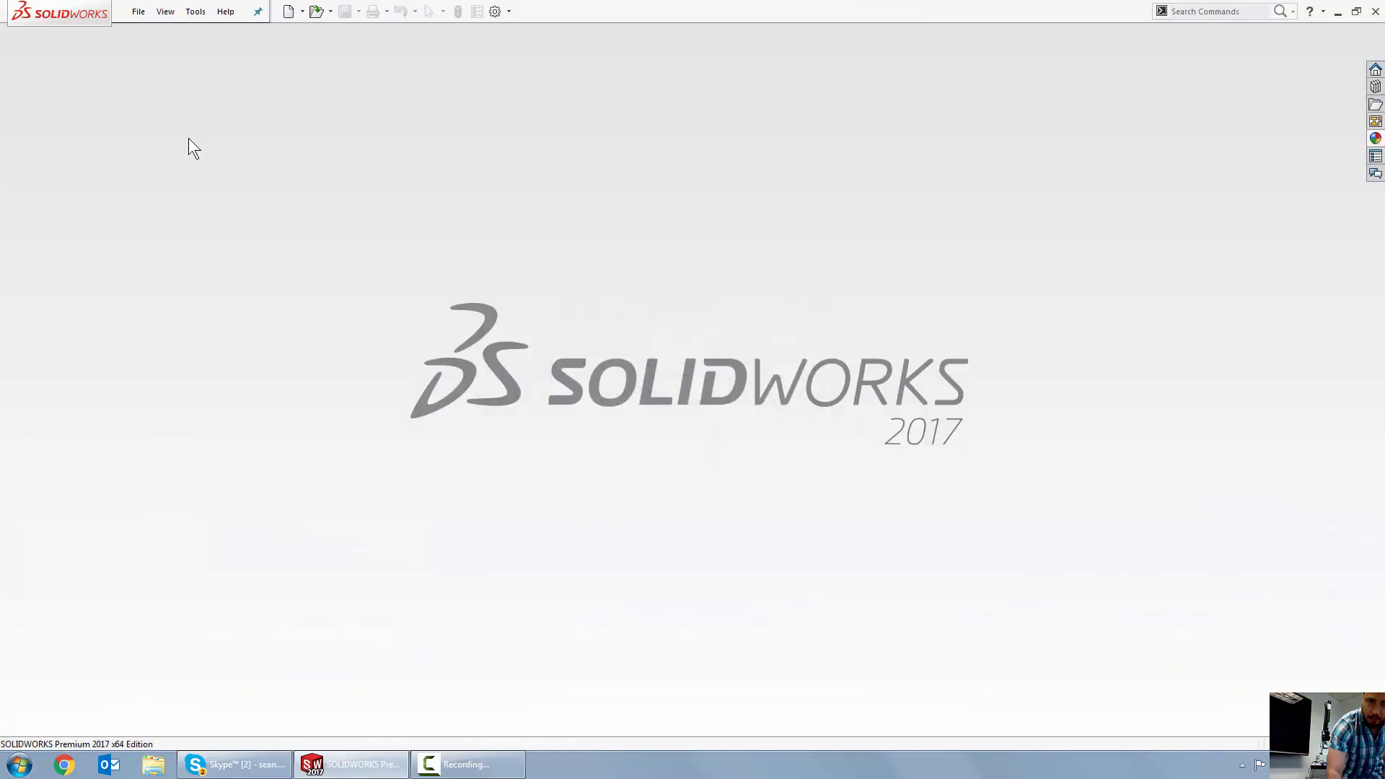
left_click(287, 19)
double_click(516, 310)
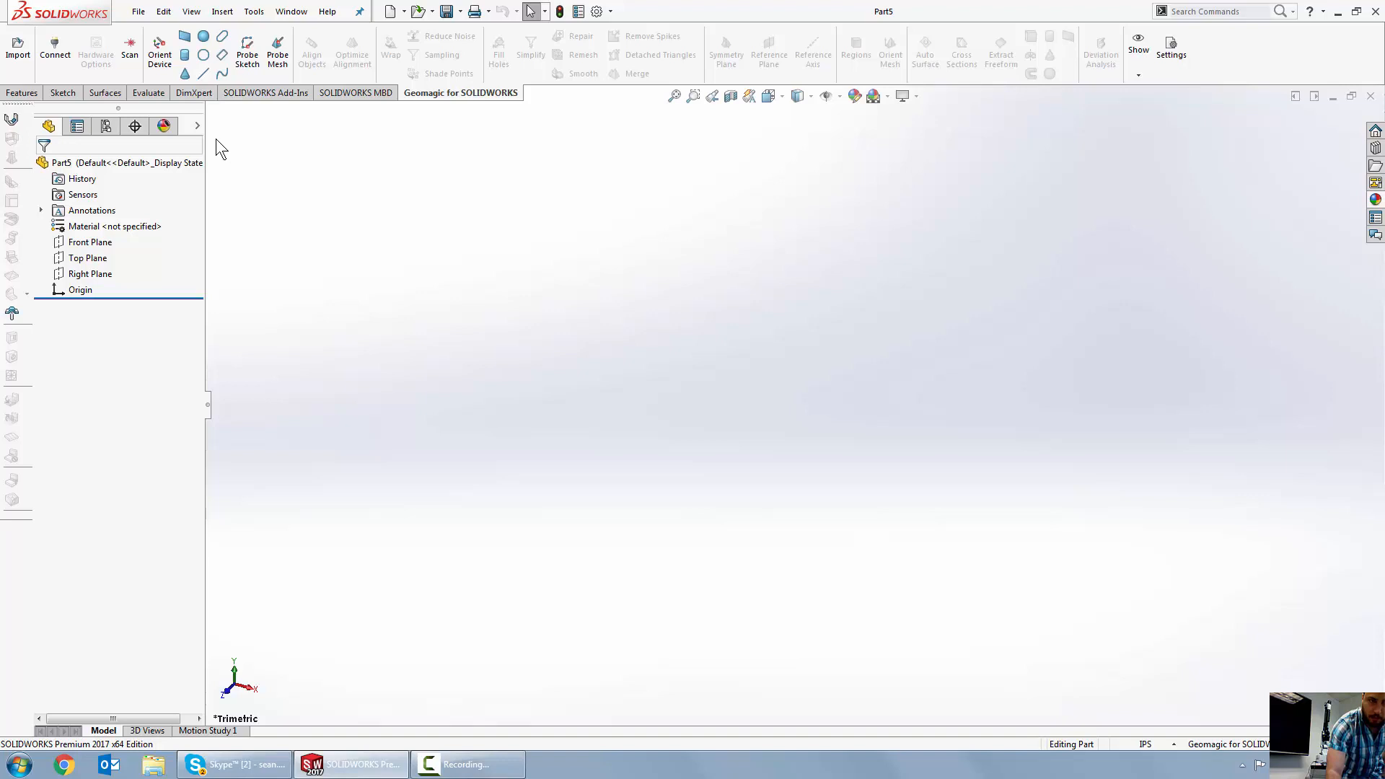
Create three mutually perpendicular plane surfaces from points probed on the part with the Probe Plane command and accept them.
left_click(184, 40)
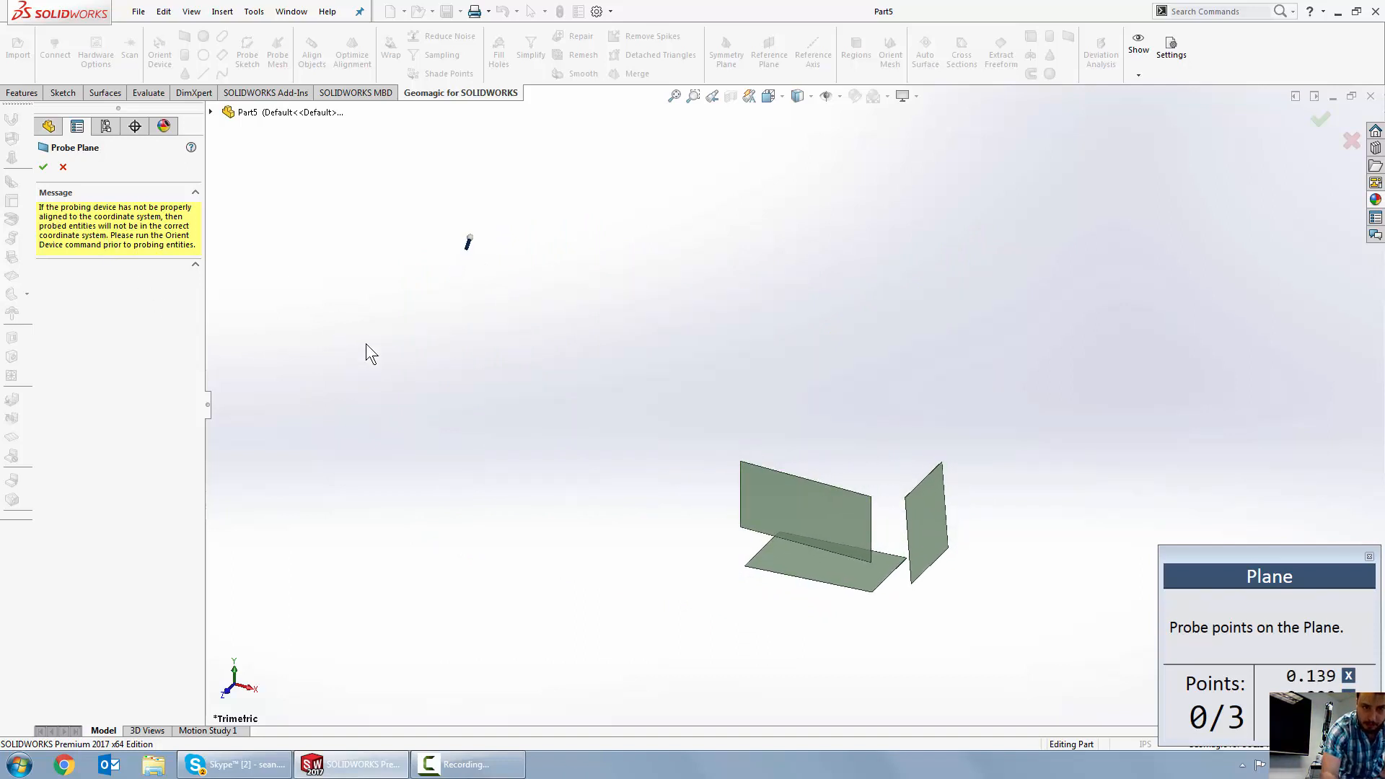
left_click(43, 167)
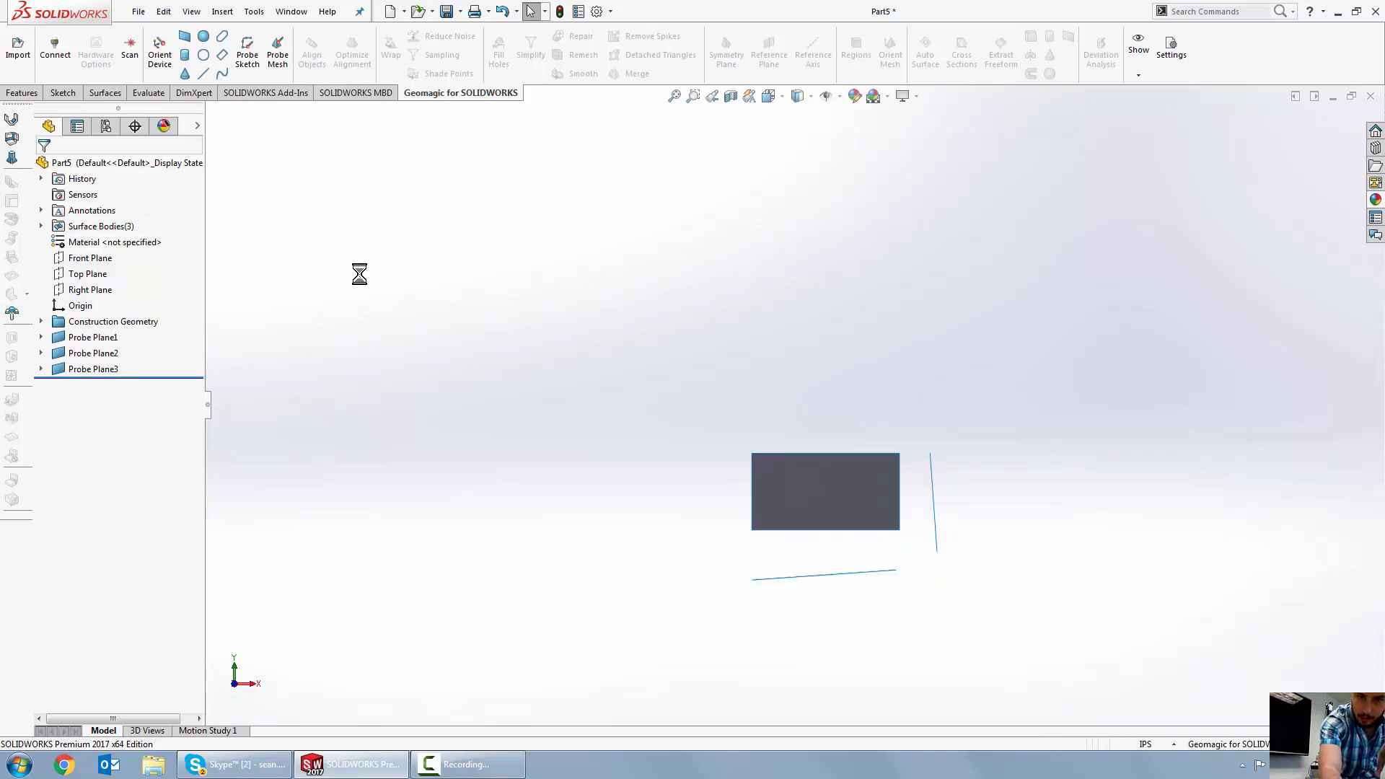
right_click_drag(359, 274, 285, 347)
right_click_drag(303, 260, 328, 339)
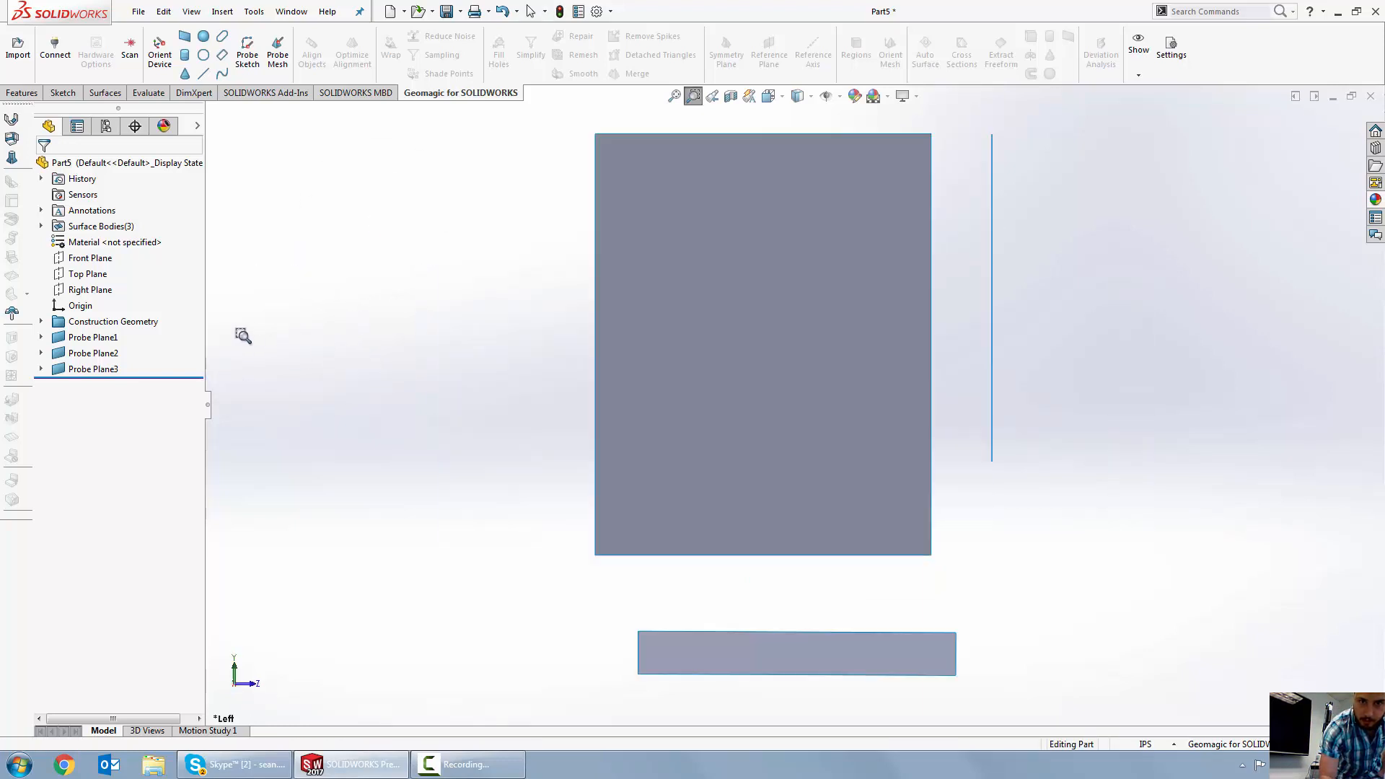
right_click_drag(272, 275, 273, 411)
right_click_drag(370, 389, 491, 368)
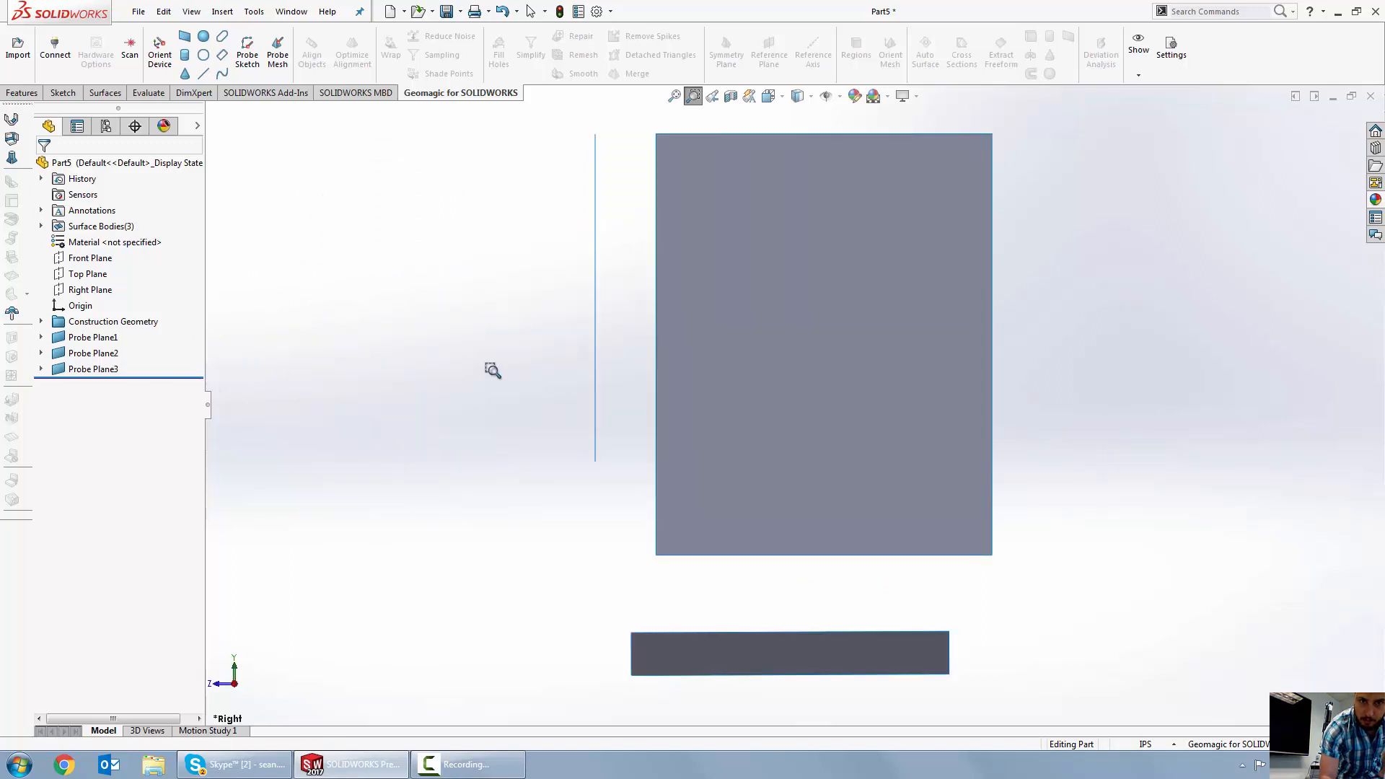